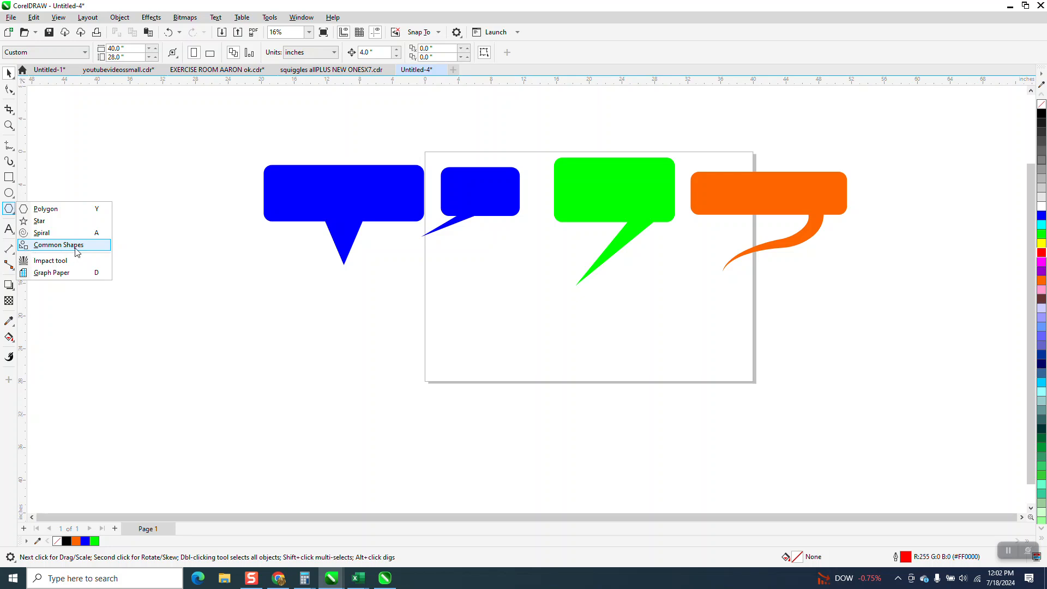
{"action": "left_click", "coordinate": [76, 249]}
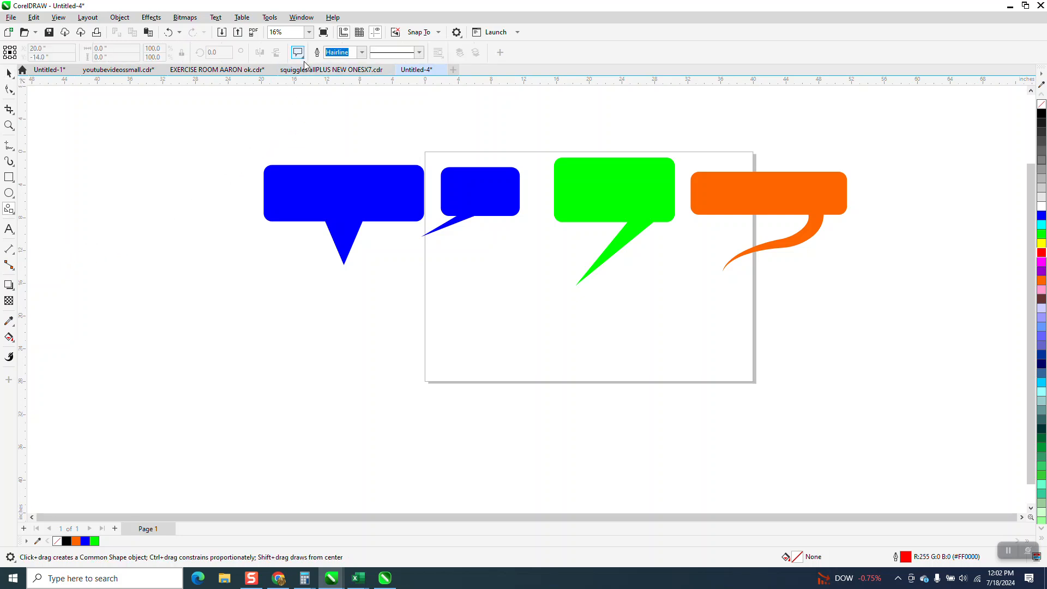
{"action": "left_click", "coordinate": [297, 52]}
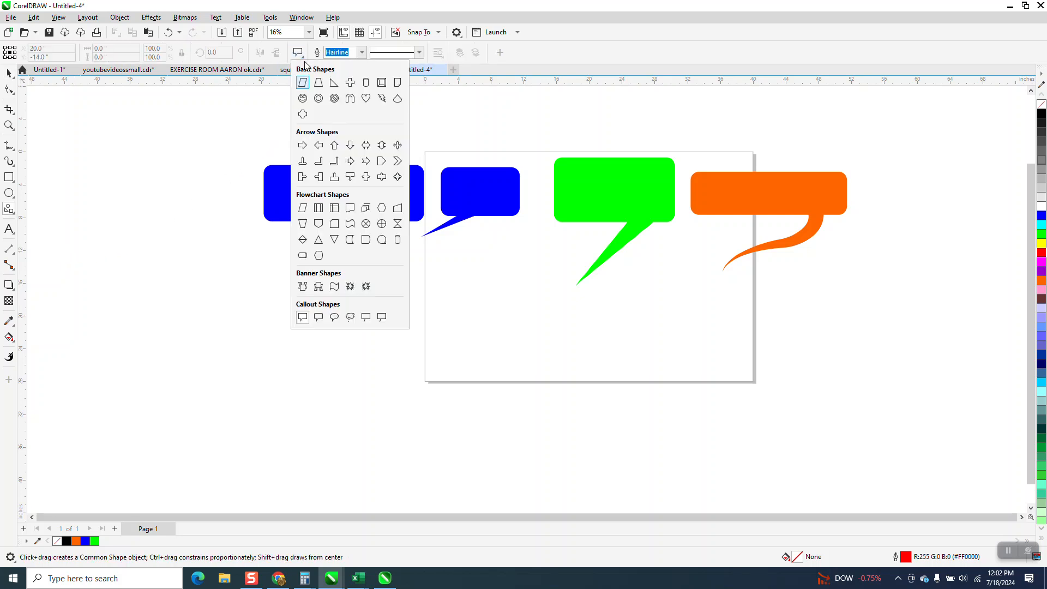
{"action": "left_click", "coordinate": [319, 318]}
{"action": "left_click_drag", "start_coordinate": [562, 268], "coordinate": [468, 347]}
{"action": "key", "text": "Delete"}
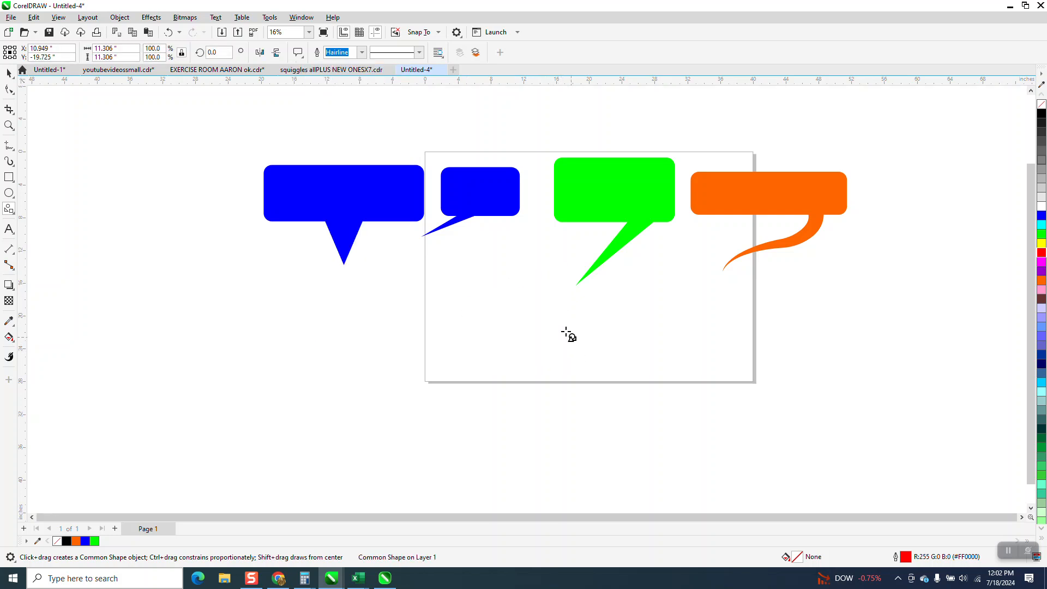
{"action": "left_click_drag", "start_coordinate": [524, 309], "coordinate": [616, 367]}
{"action": "key", "text": "Delete"}
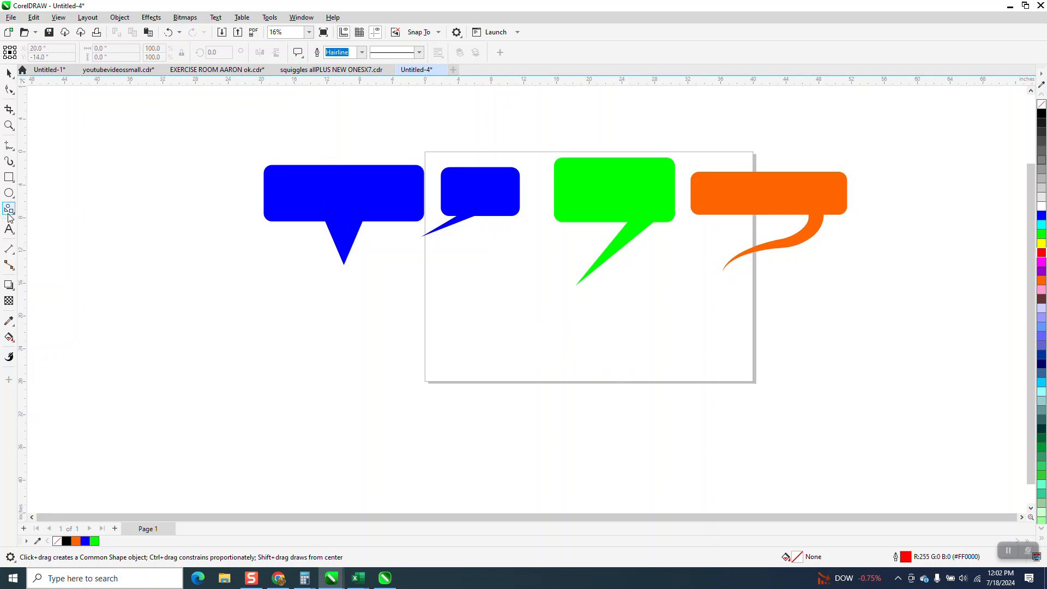
{"action": "left_click", "coordinate": [303, 57]}
{"action": "left_click", "coordinate": [303, 57]}
{"action": "left_click", "coordinate": [299, 56]}
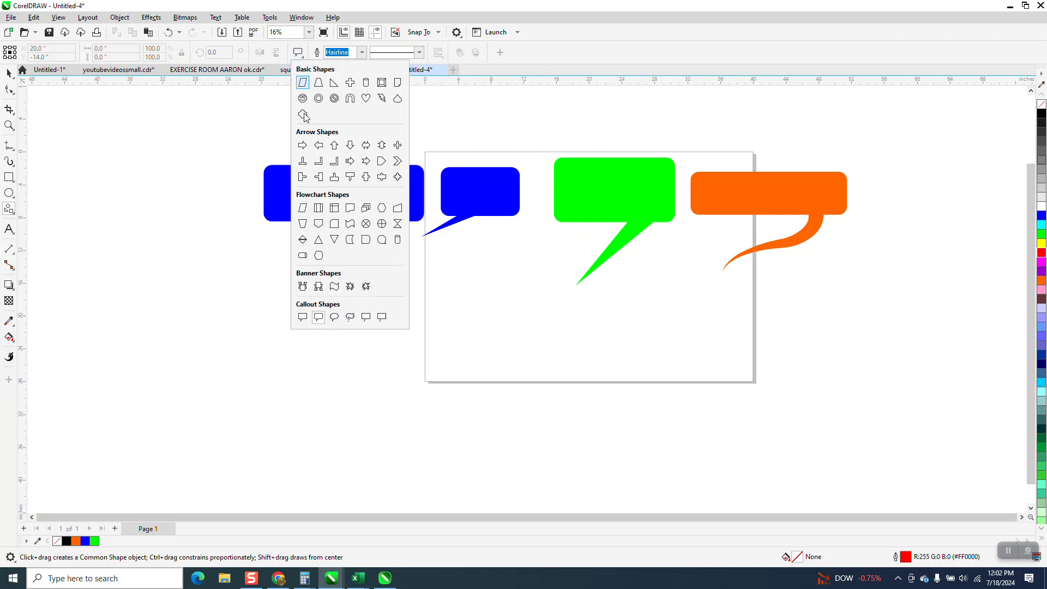
{"action": "left_click", "coordinate": [318, 316]}
{"action": "left_click_drag", "start_coordinate": [450, 284], "coordinate": [565, 374]}
{"action": "key", "text": "Delete"}
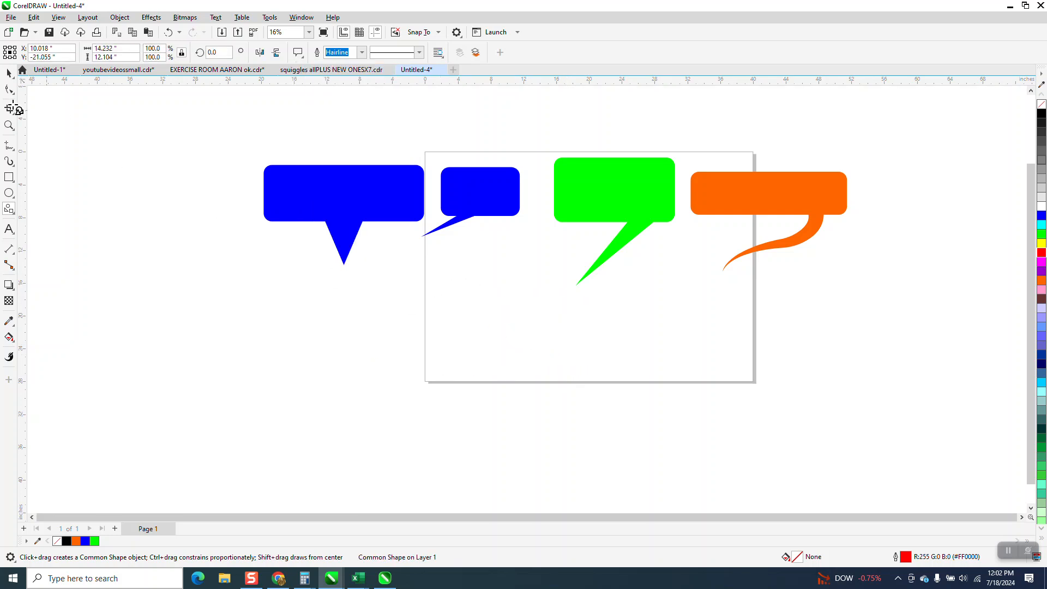
{"action": "key", "text": "space"}
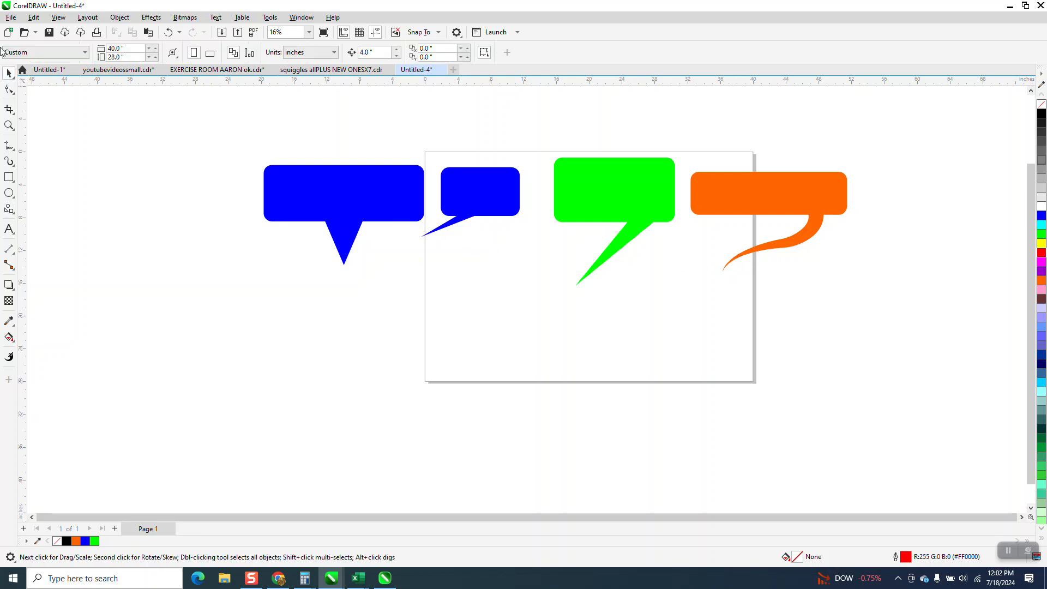
Step: Draw a rectangular callout shape with the Common Shapes tool on the page below the green callout
{"action": "left_click", "coordinate": [18, 216]}
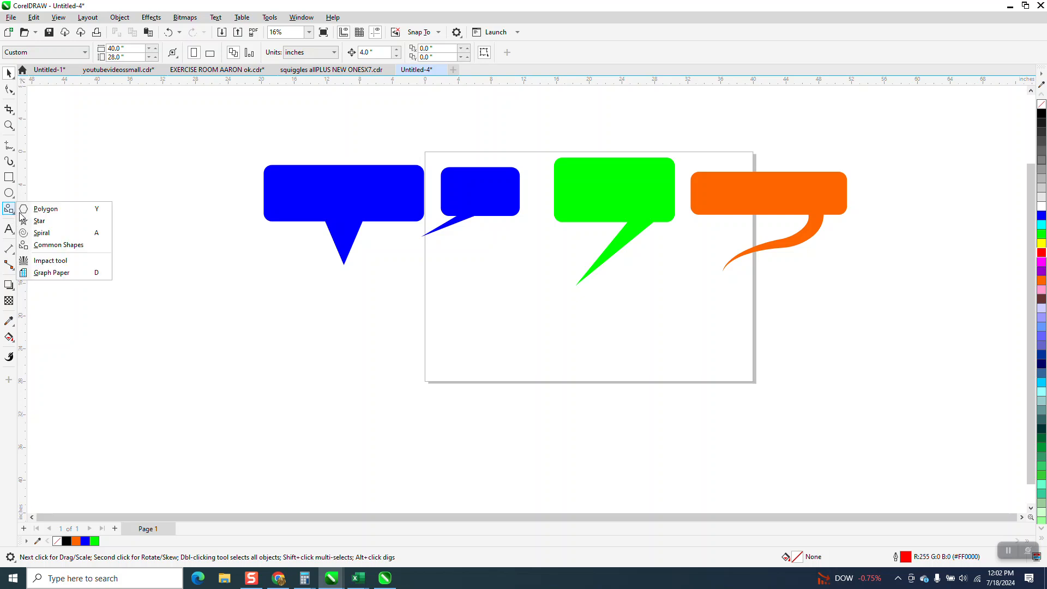
{"action": "left_click", "coordinate": [58, 246]}
{"action": "left_click_drag", "start_coordinate": [548, 268], "coordinate": [470, 241]}
{"action": "key", "text": "Delete"}
{"action": "left_click_drag", "start_coordinate": [553, 277], "coordinate": [448, 342]}
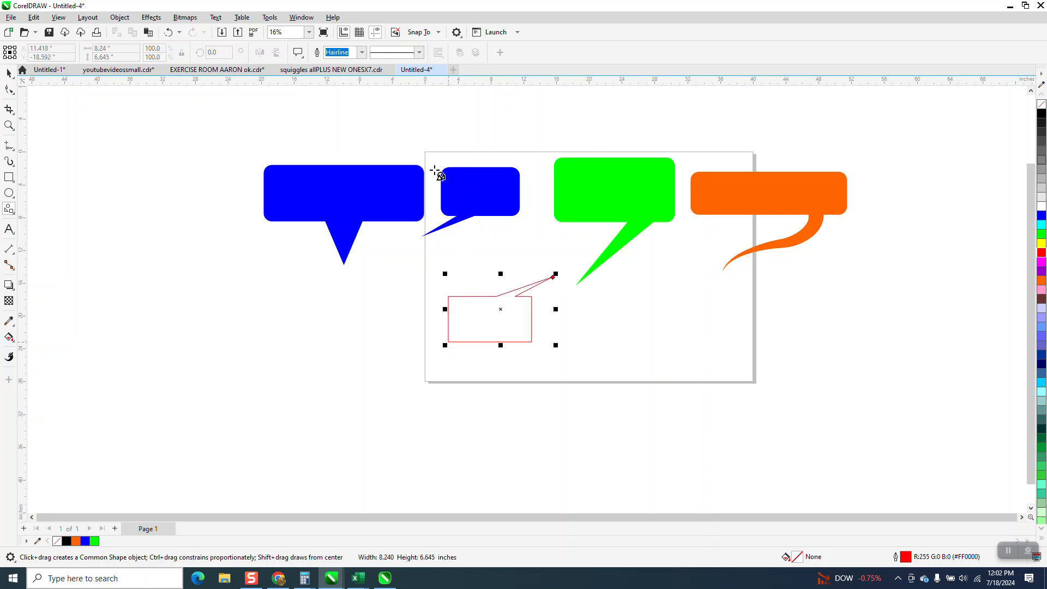
Step: Mirror the callout vertically and horizontally so its tail points down to the left
{"action": "left_click", "coordinate": [277, 54]}
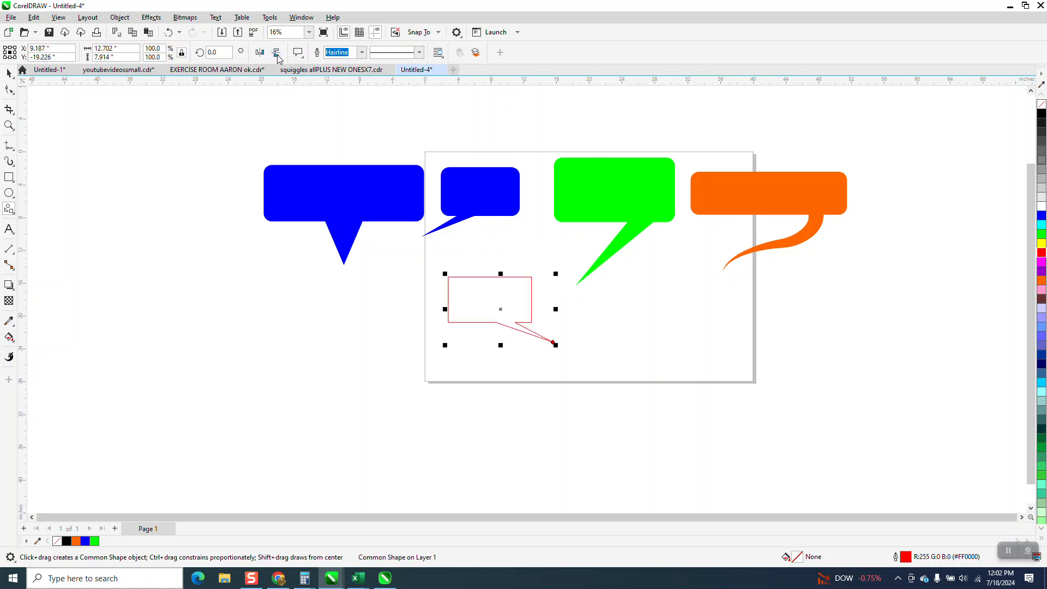
{"action": "left_click", "coordinate": [260, 52]}
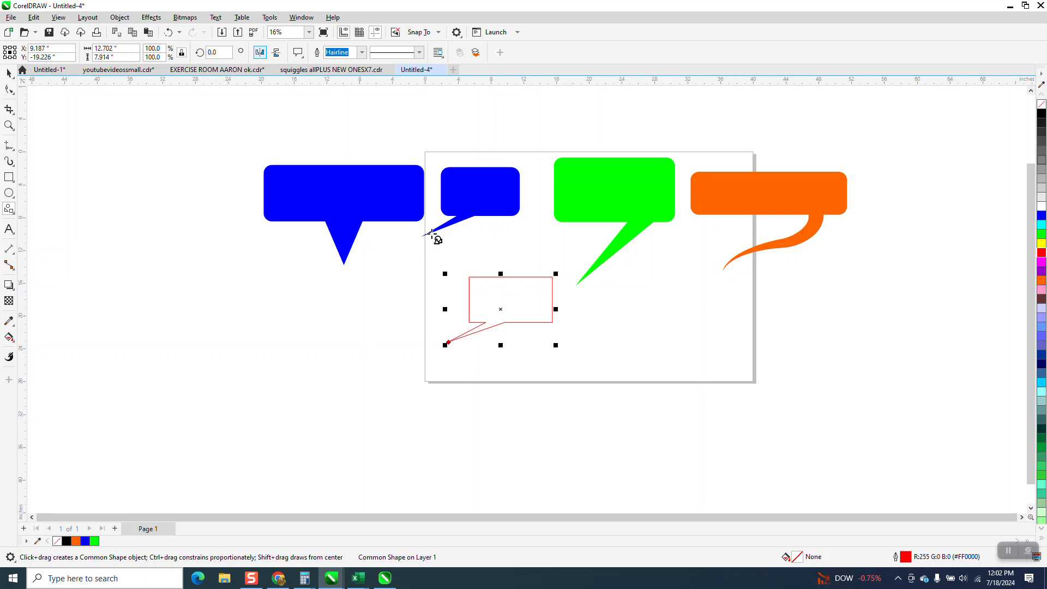
Step: Convert the callout shape to curves
{"action": "left_click", "coordinate": [9, 125]}
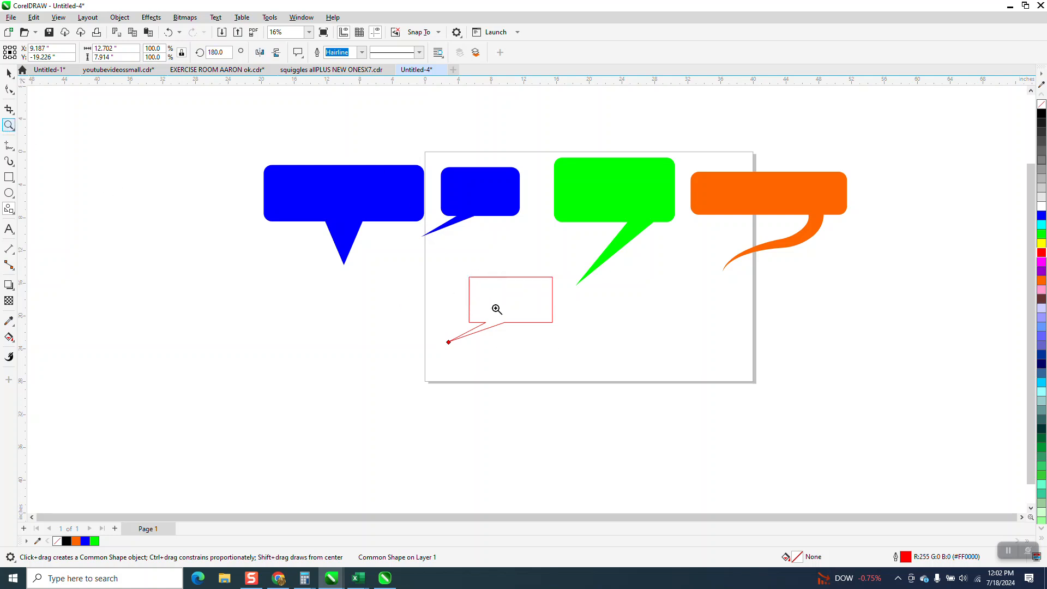
{"action": "left_click_drag", "start_coordinate": [430, 269], "coordinate": [603, 375]}
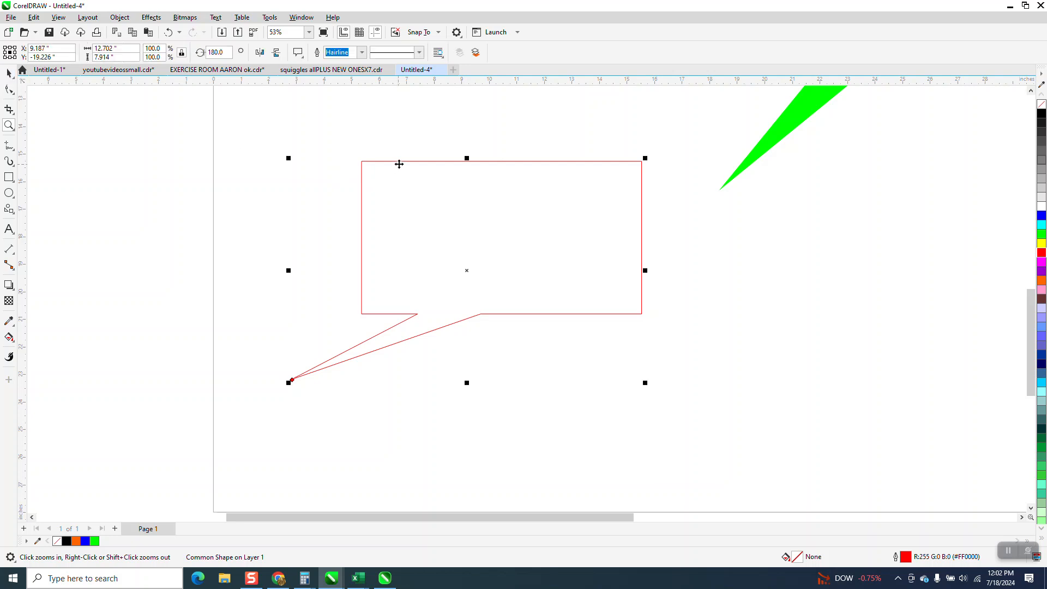
{"action": "left_click", "coordinate": [120, 17]}
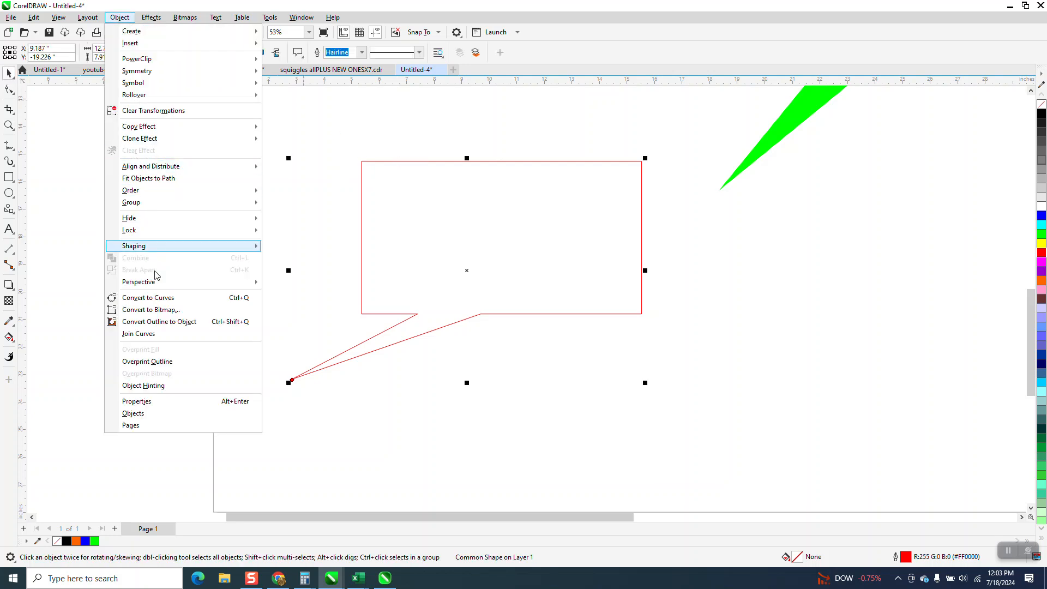
{"action": "left_click", "coordinate": [180, 298]}
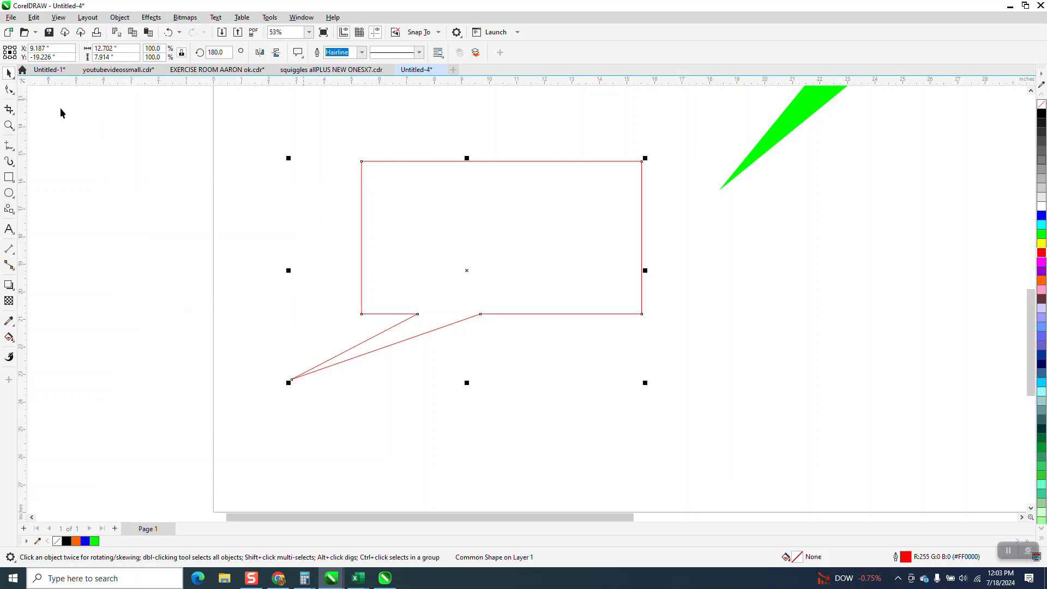
Step: Round the callout box's corners with a 1.0" Fillet using the Corners docker
{"action": "left_click", "coordinate": [10, 89]}
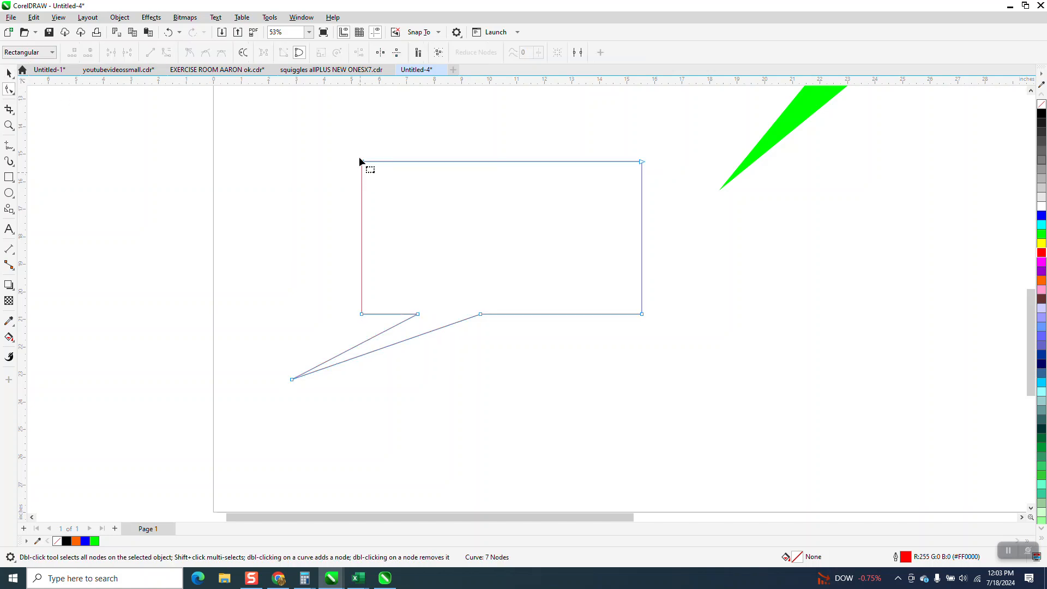
{"action": "left_click_drag", "start_coordinate": [355, 144], "coordinate": [375, 328]}
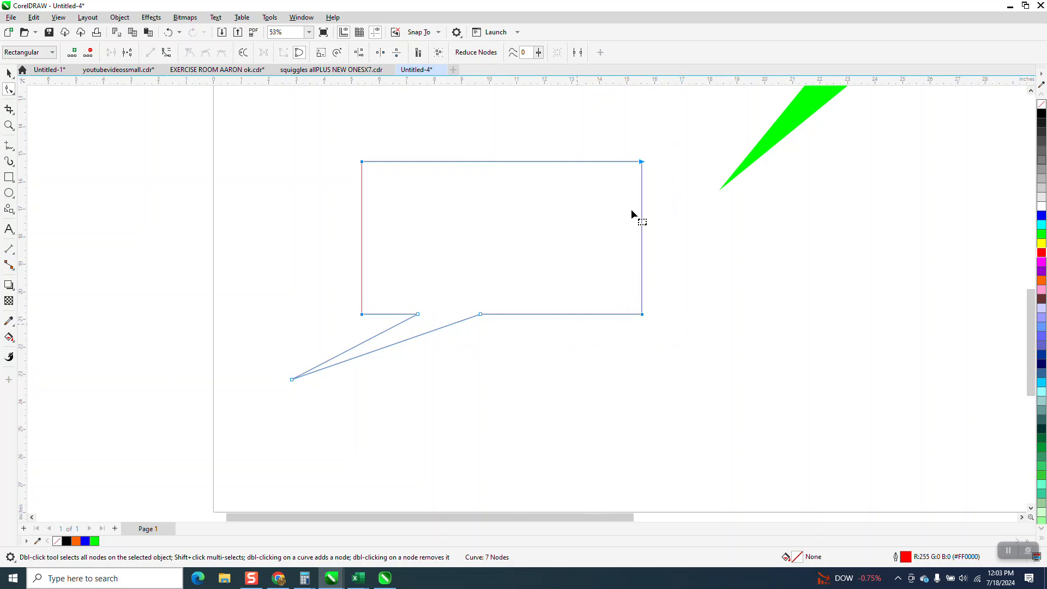
{"action": "left_click", "coordinate": [306, 22]}
{"action": "mouse_move", "coordinate": [322, 163]}
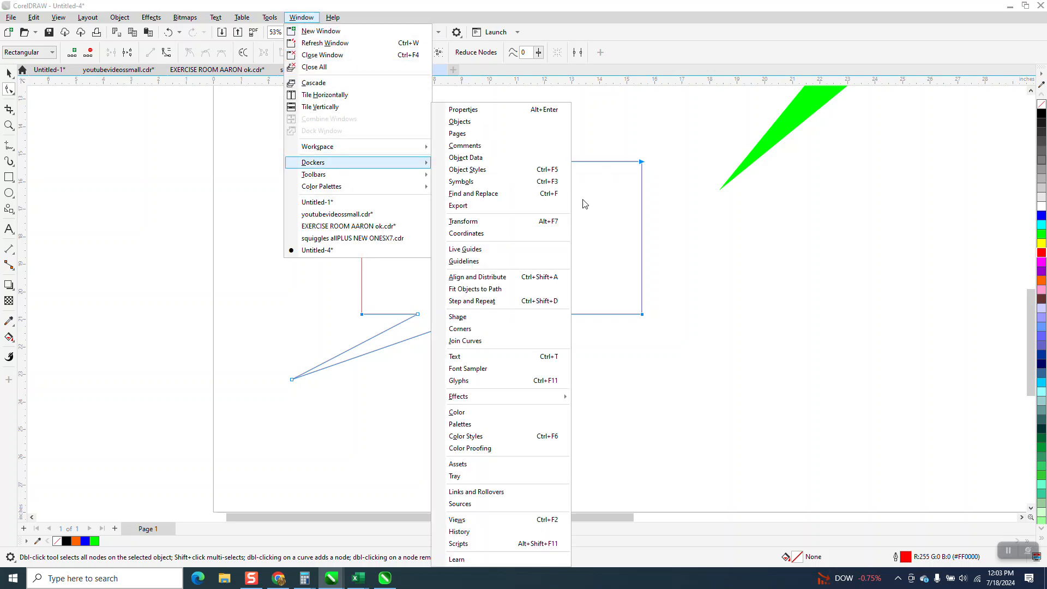
{"action": "left_click", "coordinate": [472, 330]}
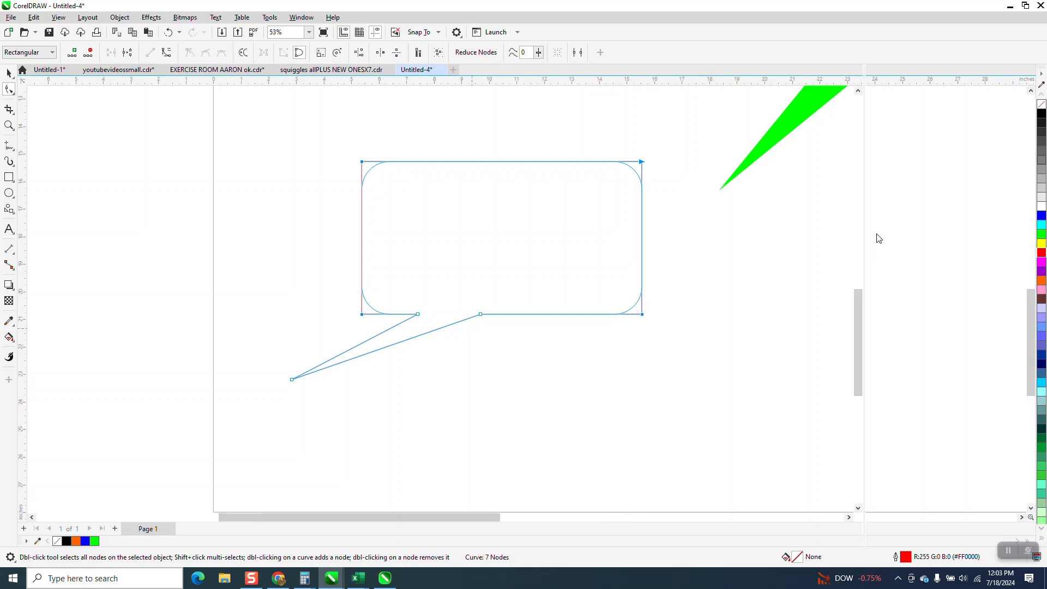
{"action": "left_click", "coordinate": [995, 202]}
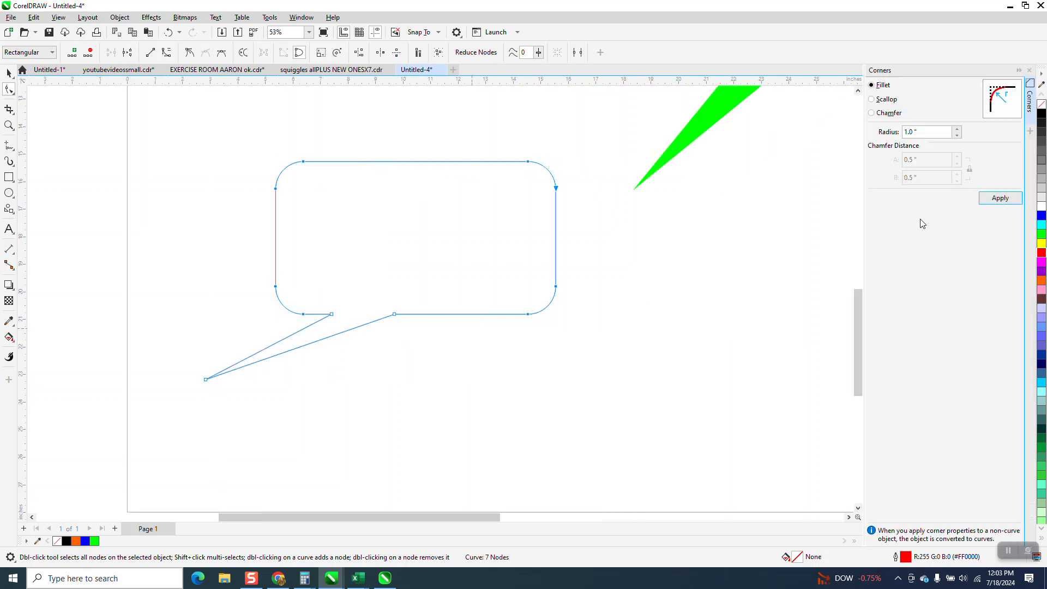
Step: Move the rounded callout to the left, below the large blue callout
{"action": "left_click", "coordinate": [9, 73]}
{"action": "scroll", "coordinate": [416, 254], "scroll_direction": "down", "scroll_amount": 2}
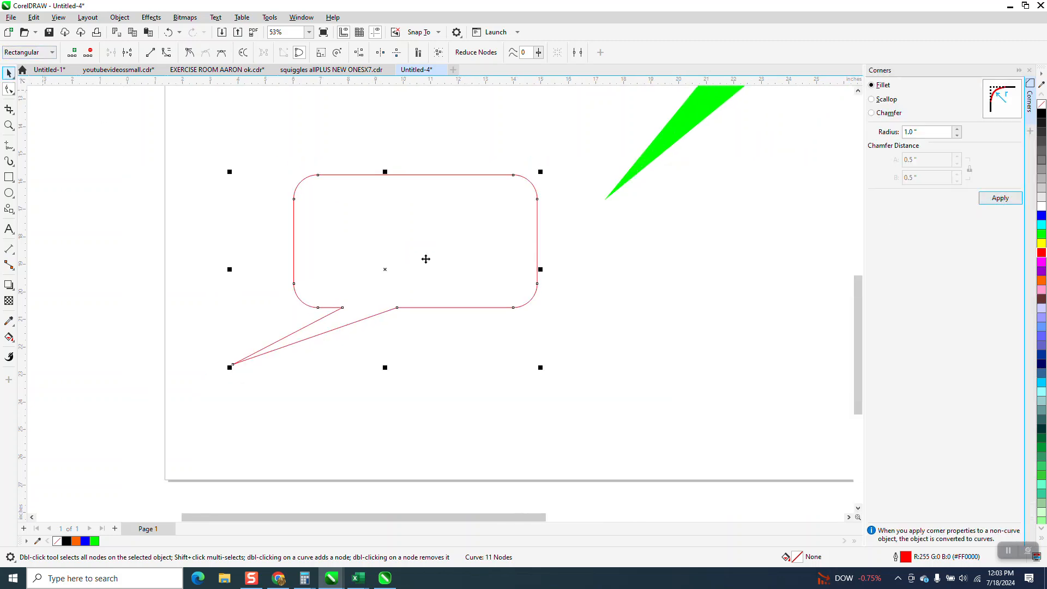
{"action": "scroll", "coordinate": [489, 305], "scroll_direction": "down", "scroll_amount": 1}
{"action": "scroll", "coordinate": [488, 310], "scroll_direction": "down", "scroll_amount": 1}
{"action": "left_click_drag", "start_coordinate": [478, 277], "coordinate": [331, 285]}
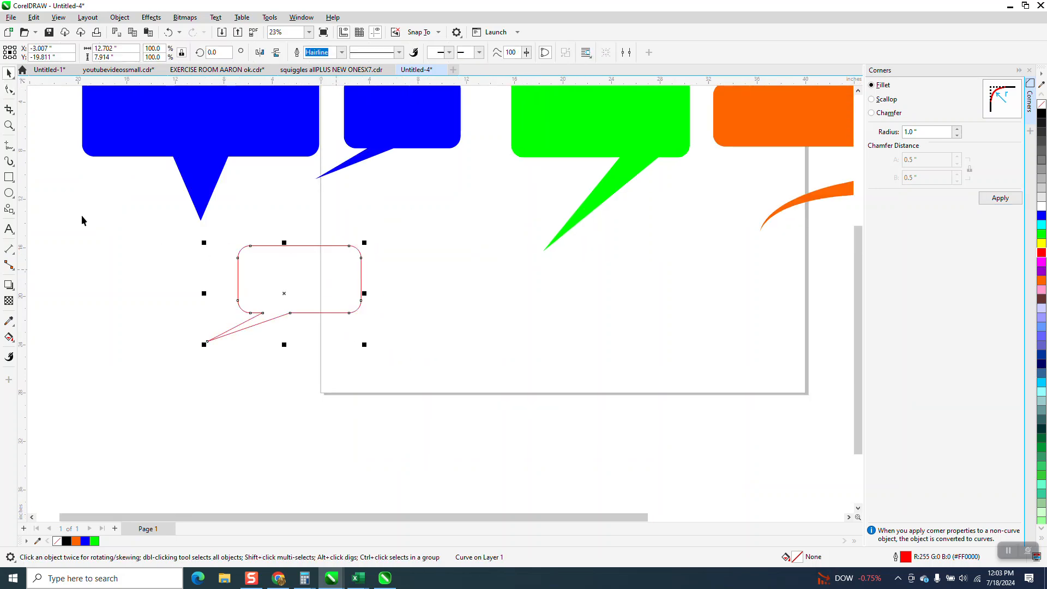
Step: Draw a rectangle below the green callout and set its corner radius to 1.0"
{"action": "left_click_drag", "start_coordinate": [528, 278], "coordinate": [662, 349]}
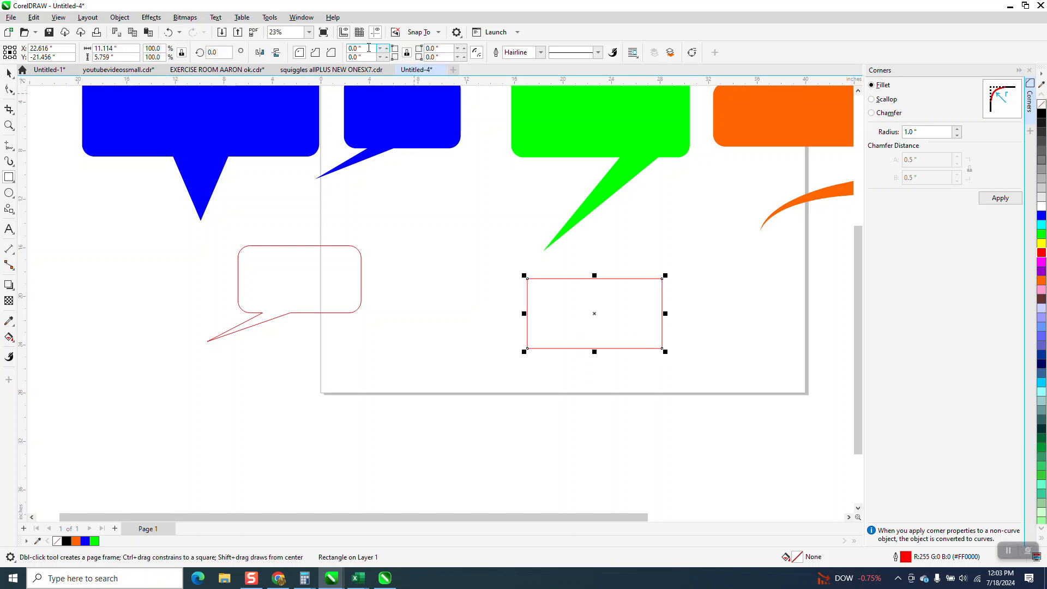
{"action": "type", "text": "1"}
{"action": "key", "text": "Return"}
Step: Convert the rounded rectangle to curves
{"action": "left_click", "coordinate": [119, 17]}
{"action": "left_click", "coordinate": [149, 297]}
{"action": "key", "text": "F10"}
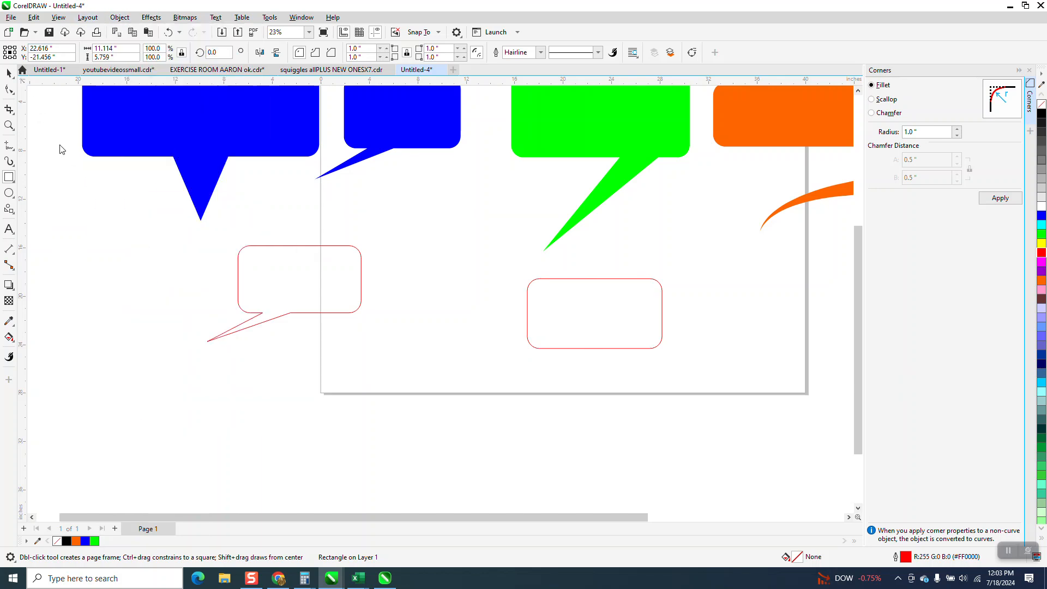
Step: Select the rounded rectangle's bottom nodes and add extra nodes along its bottom edge
{"action": "left_click", "coordinate": [8, 89]}
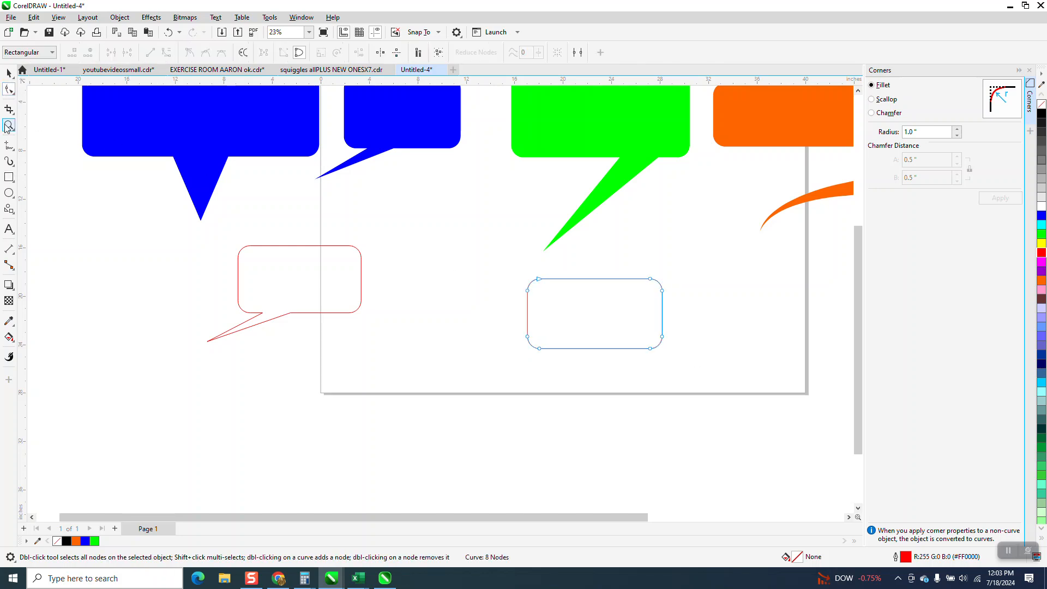
{"action": "left_click_drag", "start_coordinate": [516, 271], "coordinate": [739, 387]}
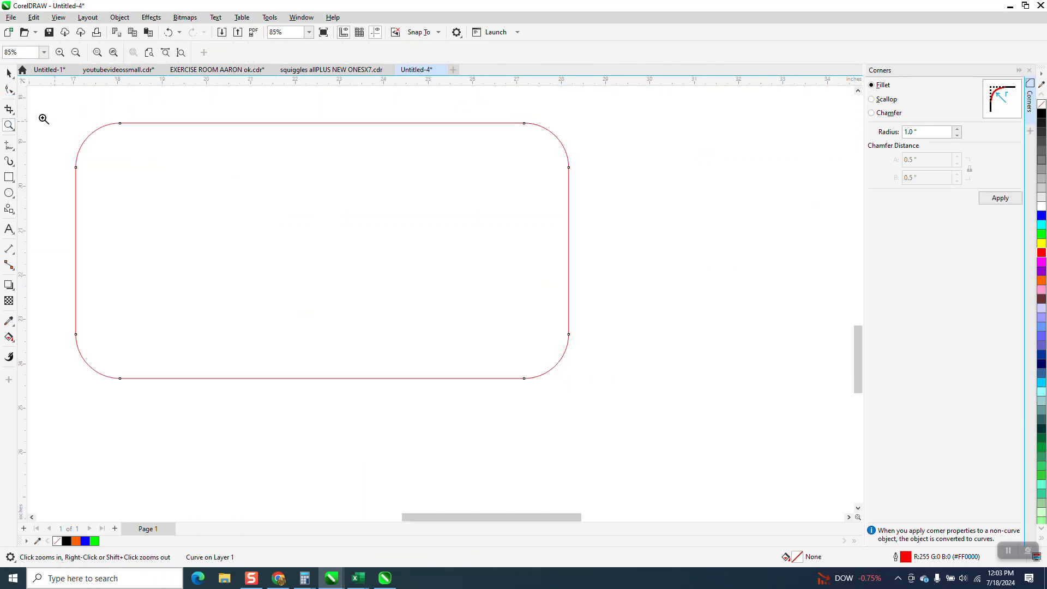
{"action": "left_click", "coordinate": [9, 89]}
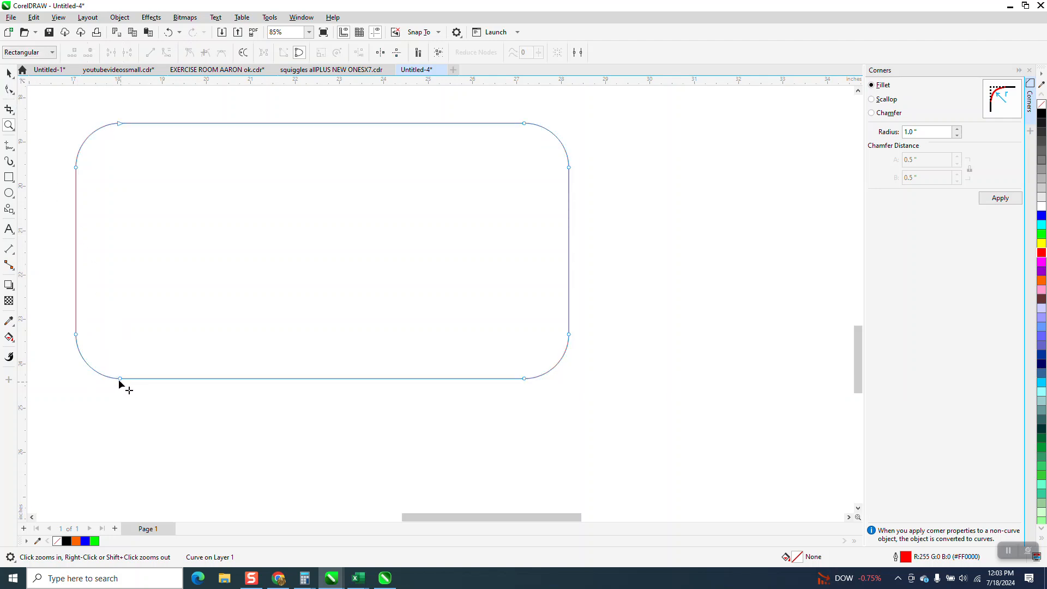
{"action": "left_click_drag", "start_coordinate": [110, 356], "coordinate": [554, 458]}
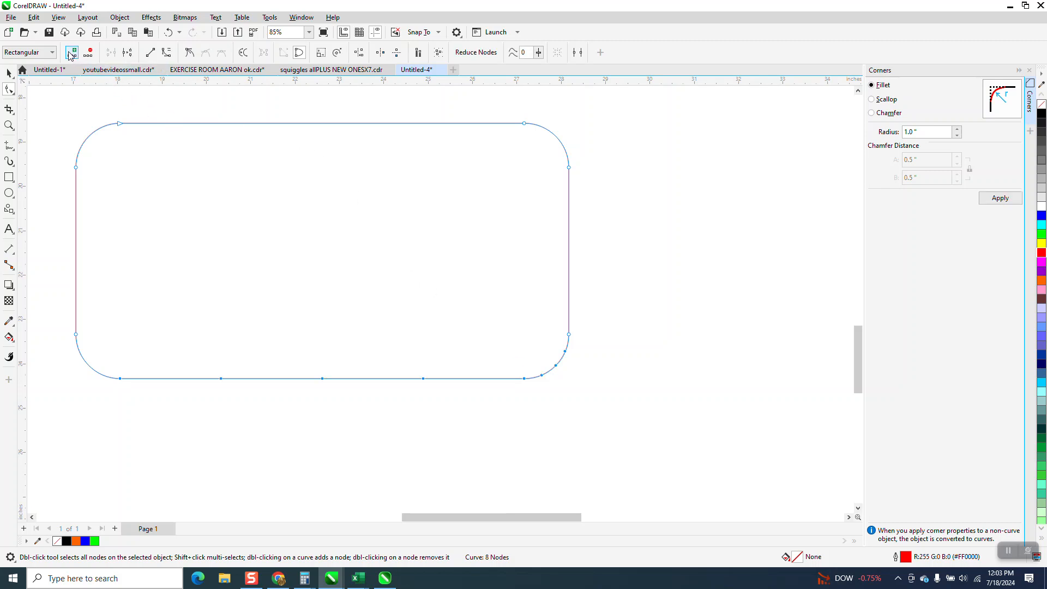
{"action": "scroll", "coordinate": [785, 215], "scroll_direction": "down", "scroll_amount": 1}
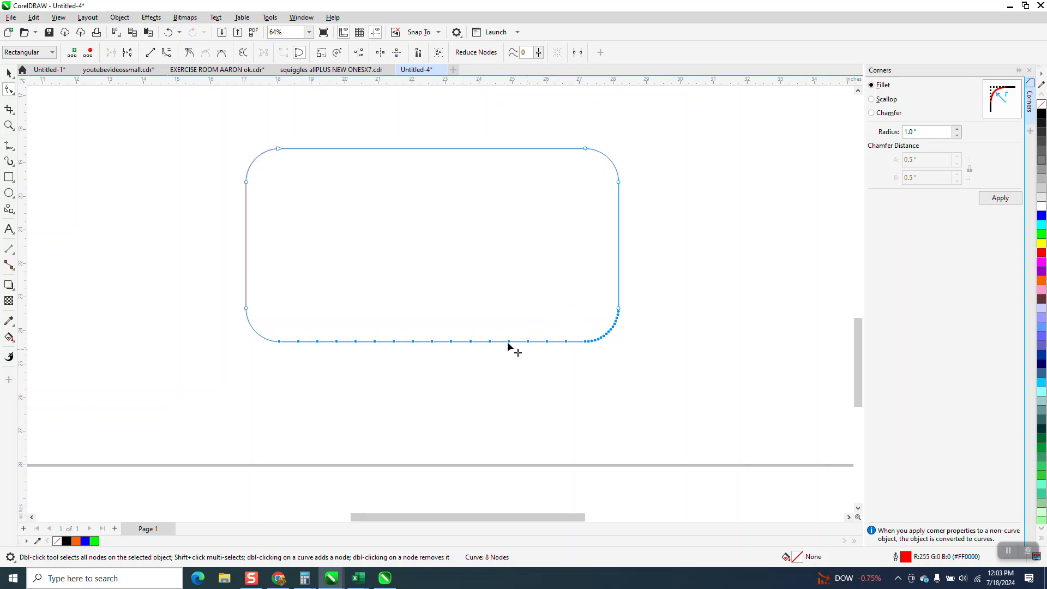
{"action": "left_click", "coordinate": [563, 374]}
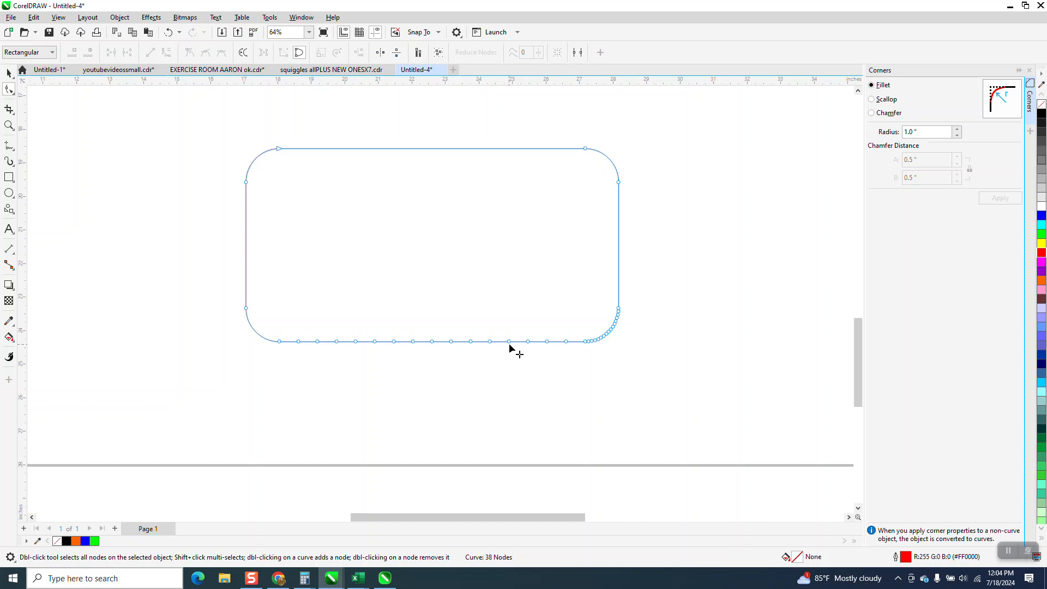
Step: Try dragging two bottom-edge nodes downward to form callout tails, then undo both drags
{"action": "left_click_drag", "start_coordinate": [509, 342], "coordinate": [336, 436]}
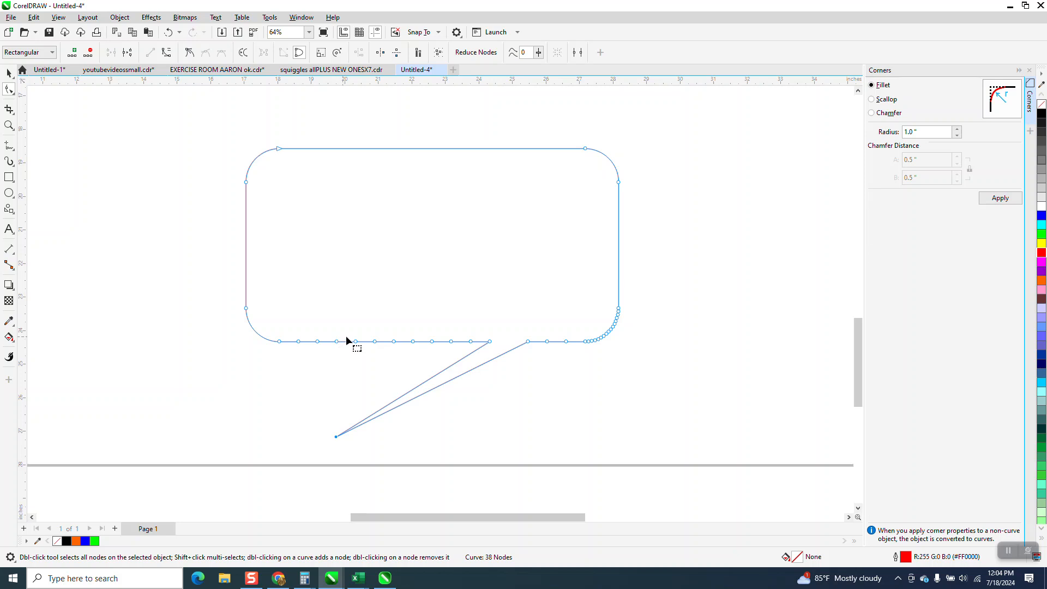
{"action": "left_click_drag", "start_coordinate": [355, 342], "coordinate": [237, 421]}
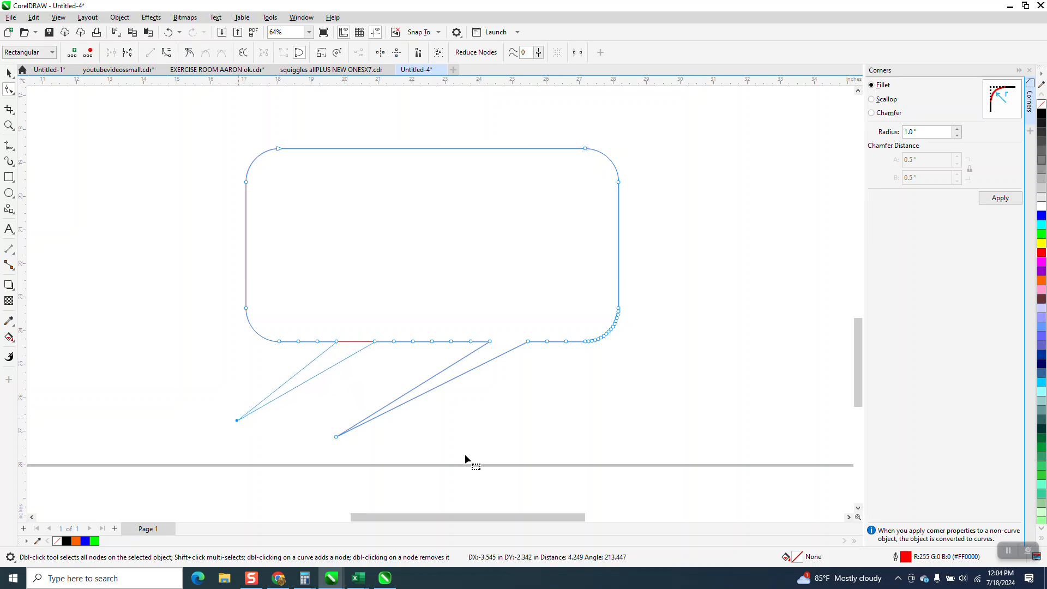
{"action": "left_click", "coordinate": [169, 33]}
{"action": "left_click", "coordinate": [168, 33]}
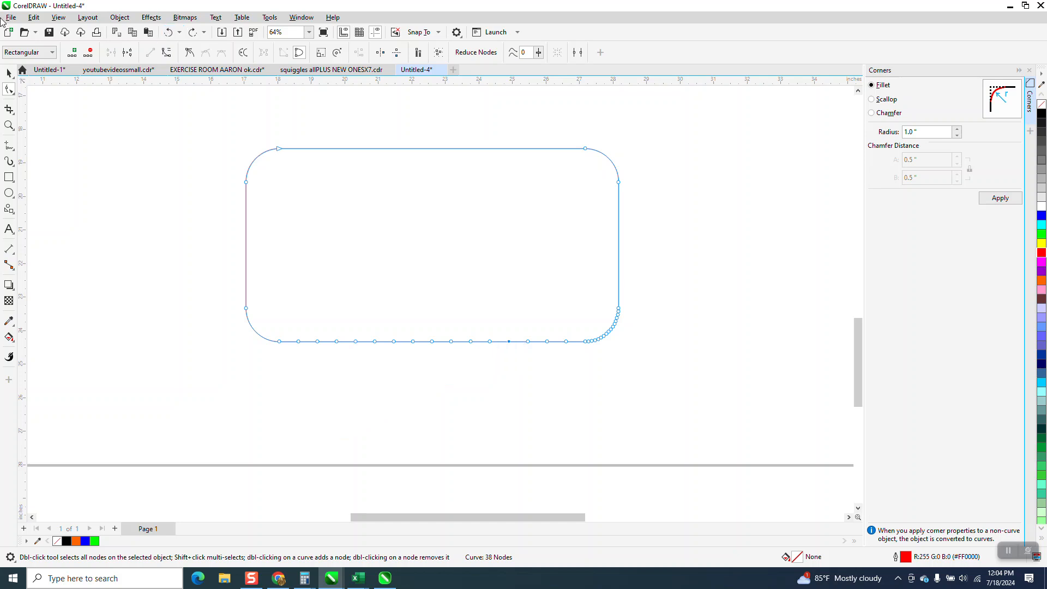
Step: Delete the rounded rectangle and draw a new plain rectangle in its place
{"action": "left_click", "coordinate": [9, 73]}
{"action": "key", "text": "Delete"}
{"action": "left_click", "coordinate": [15, 181]}
{"action": "left_click_drag", "start_coordinate": [281, 169], "coordinate": [544, 294]}
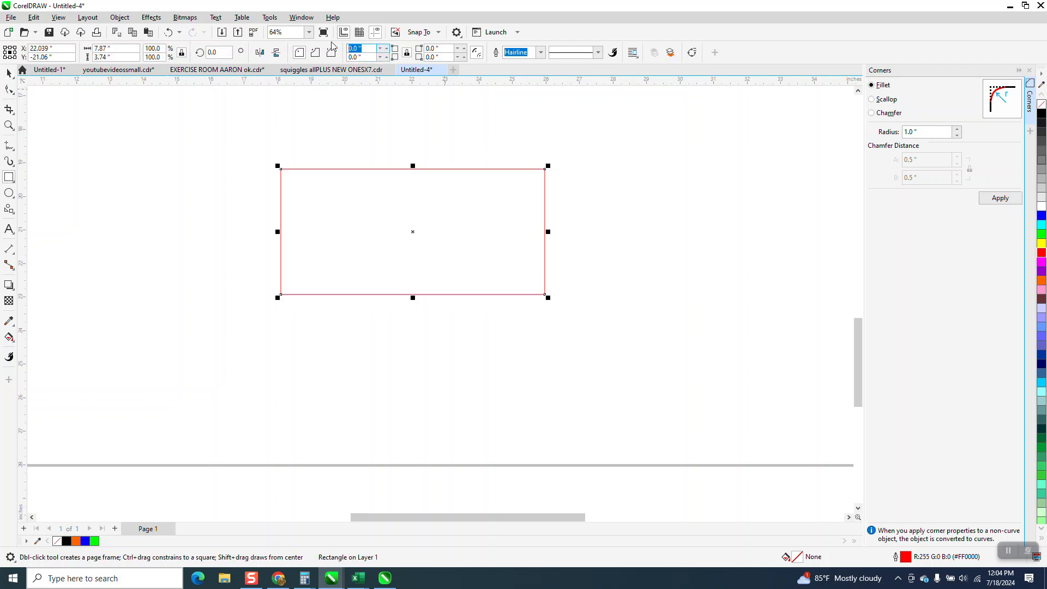
Step: Round the new rectangle's corners with a 1.0" radius
{"action": "type", "text": "1"}
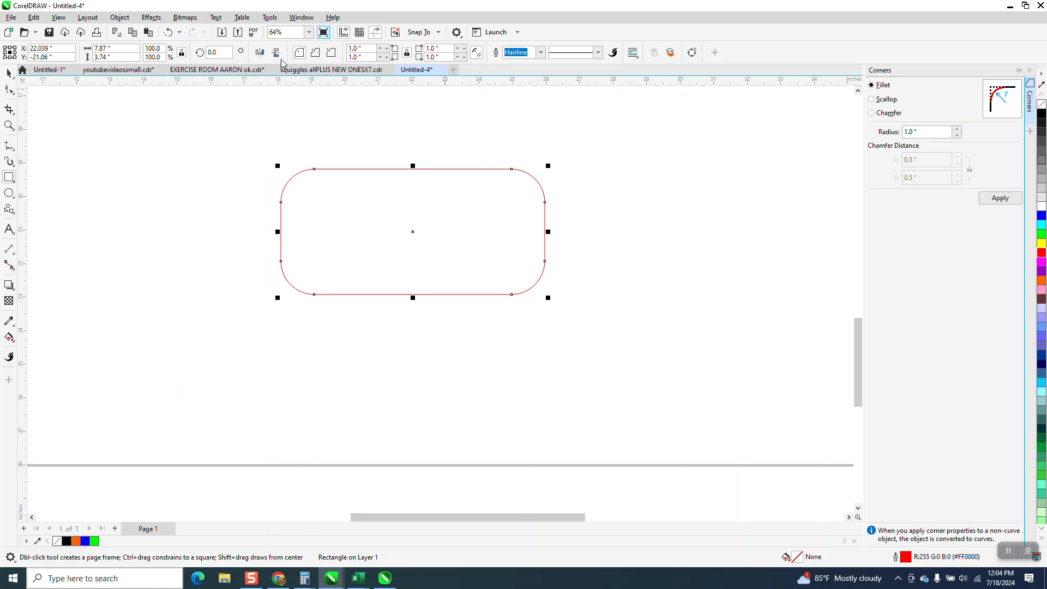
Step: Draw a three-sided polygon triangle over the rectangle and flip it vertically so it points down
{"action": "left_click", "coordinate": [13, 214]}
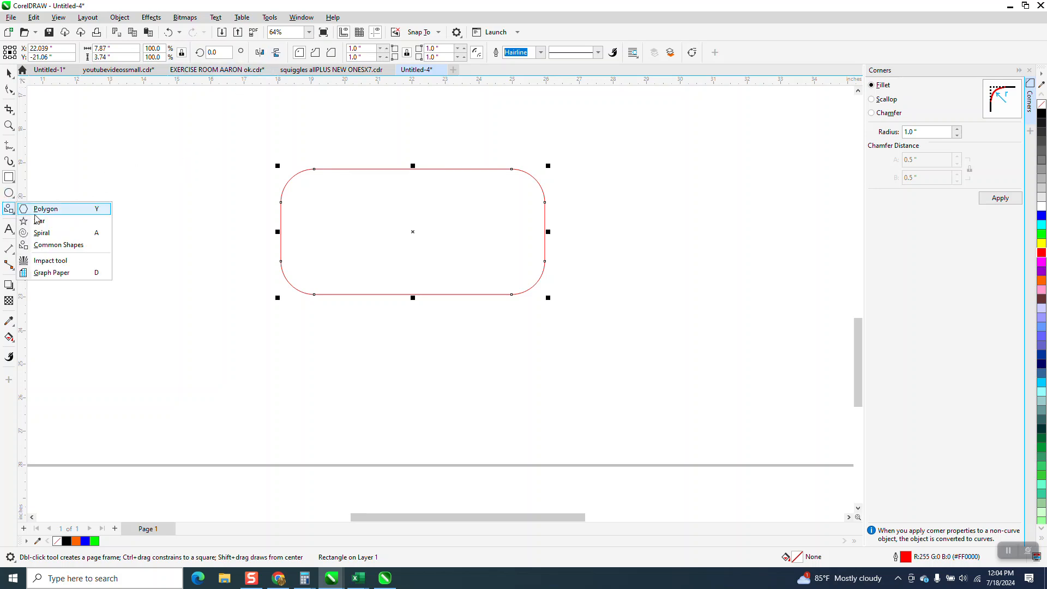
{"action": "left_click", "coordinate": [48, 213]}
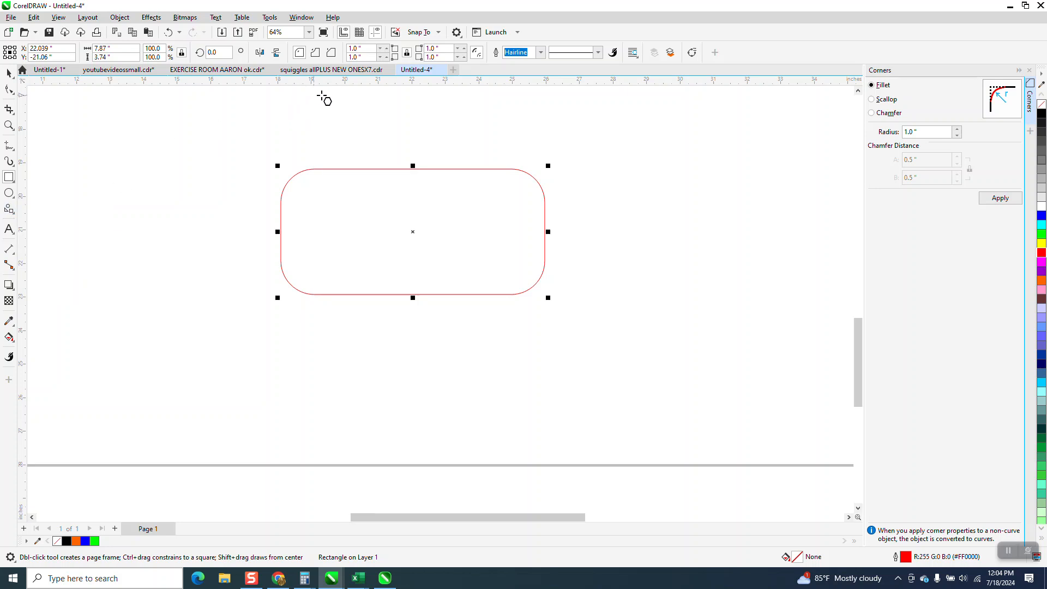
{"action": "left_click_drag", "start_coordinate": [444, 165], "coordinate": [396, 217]}
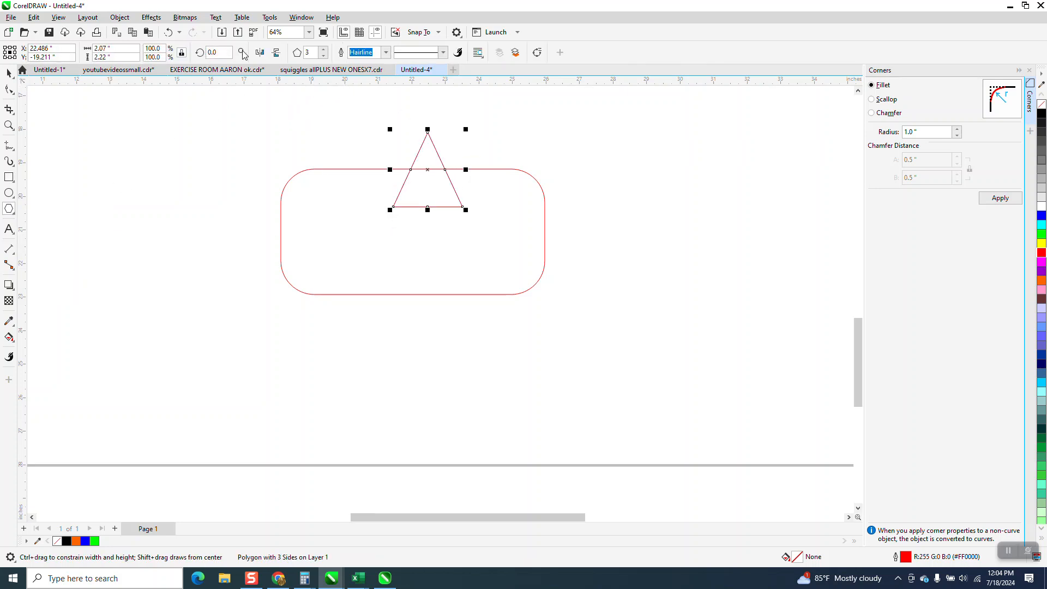
{"action": "left_click", "coordinate": [276, 53]}
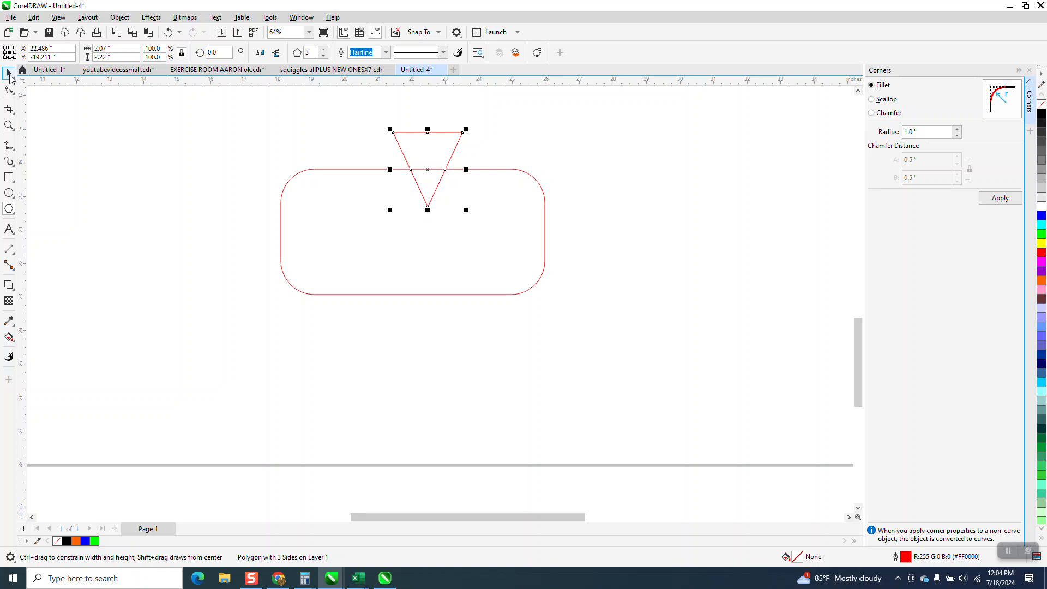
Step: Move the triangle below the rectangle's bottom edge and weld both shapes into one callout
{"action": "left_click_drag", "start_coordinate": [428, 188], "coordinate": [472, 326]}
{"action": "left_click_drag", "start_coordinate": [263, 138], "coordinate": [608, 389]}
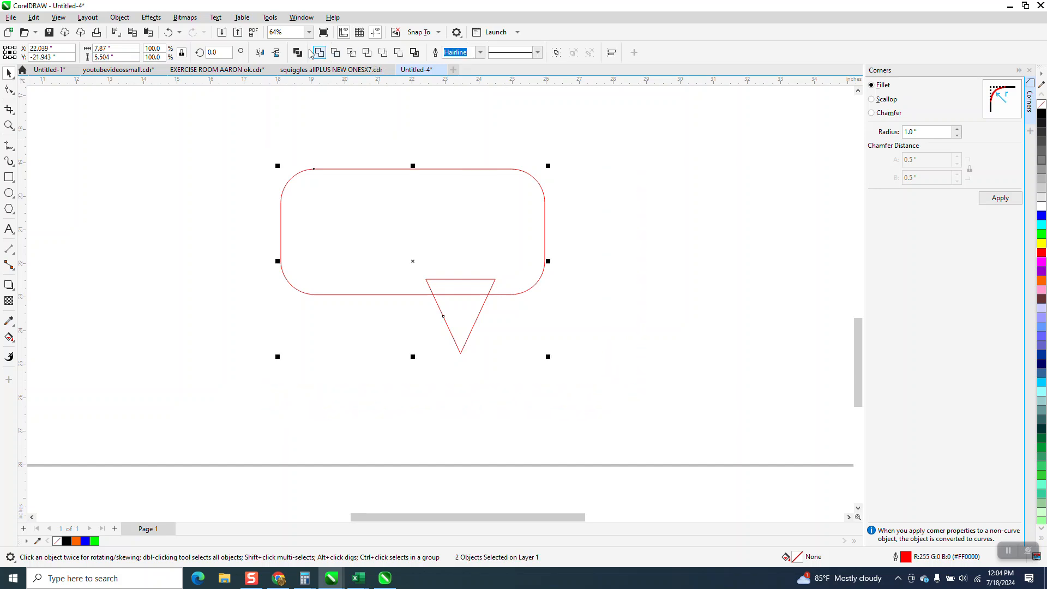
{"action": "left_click", "coordinate": [319, 52]}
Step: Zoom in and pull the tail's tip node toward the lower left to angle the tail
{"action": "left_click", "coordinate": [9, 125]}
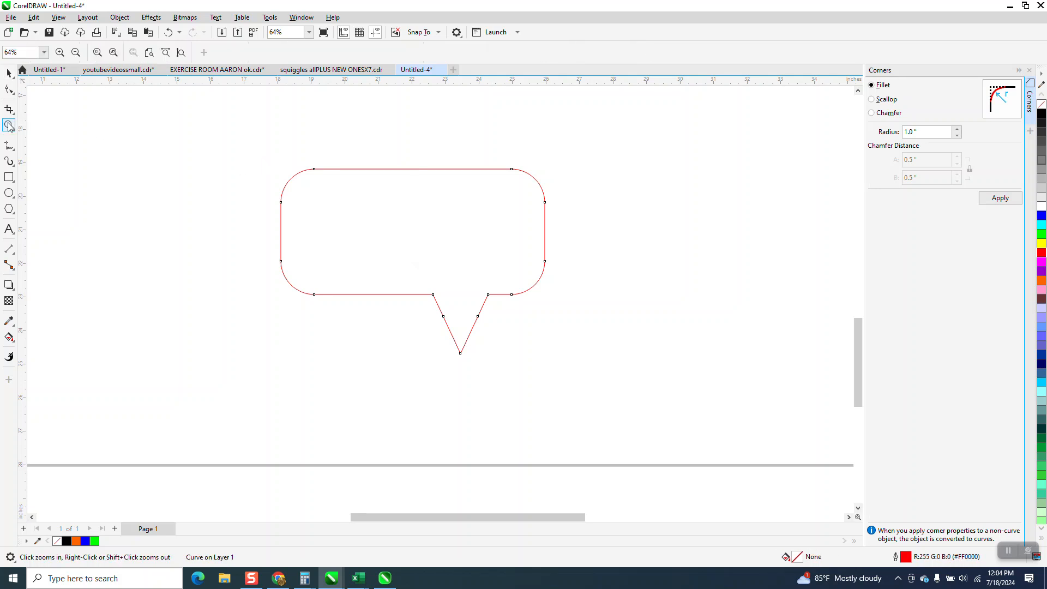
{"action": "left_click_drag", "start_coordinate": [276, 159], "coordinate": [787, 442]}
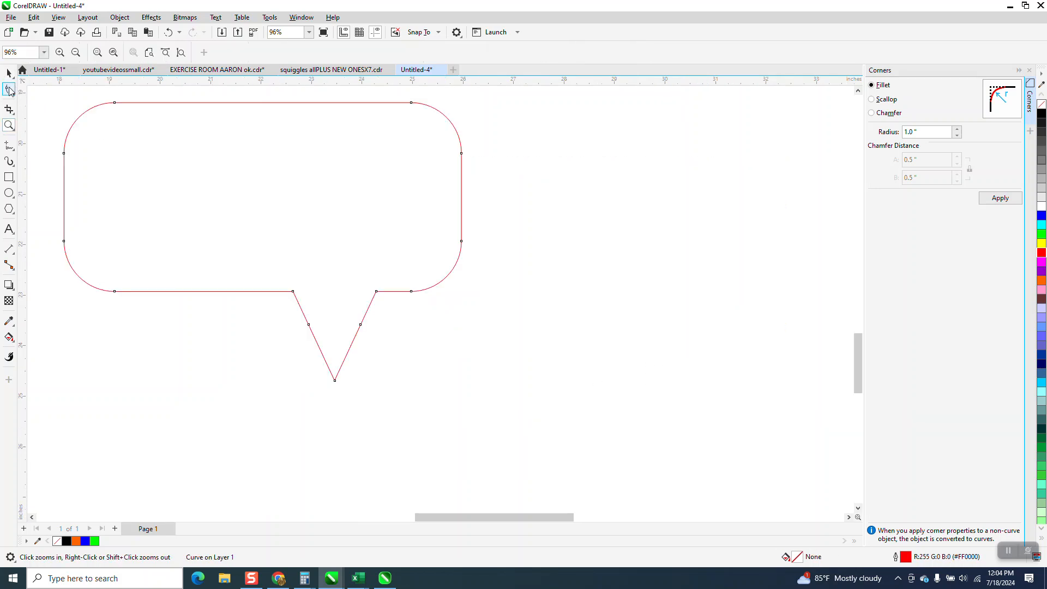
{"action": "left_click_drag", "start_coordinate": [382, 353], "coordinate": [385, 351]}
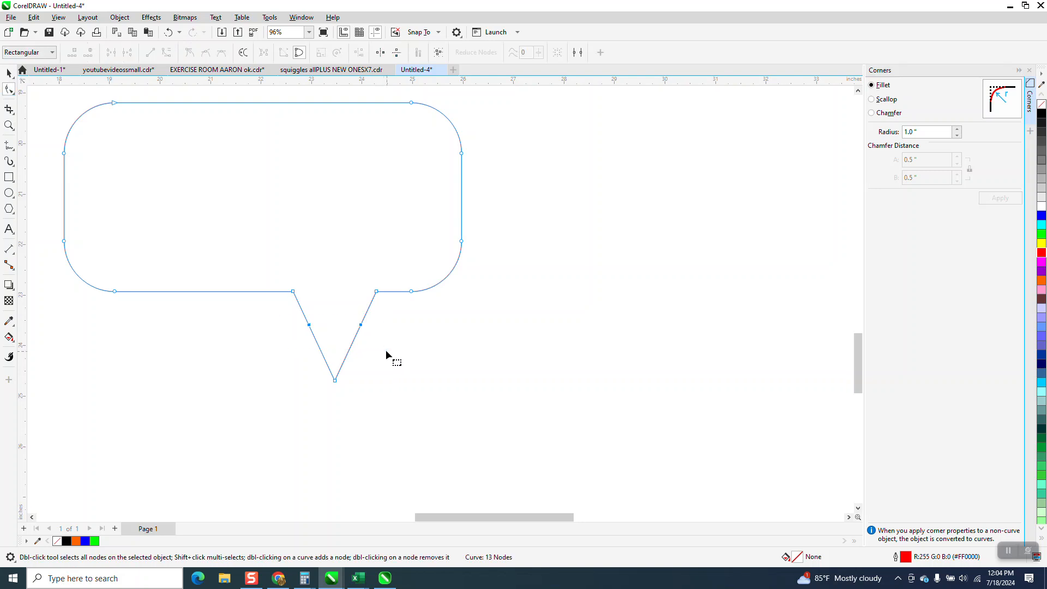
{"action": "left_click_drag", "start_coordinate": [337, 384], "coordinate": [182, 400]}
Step: Draw another rectangle to the right of the page and round its corners to 1.0"
{"action": "scroll", "coordinate": [182, 397], "scroll_direction": "down", "scroll_amount": 3}
{"action": "scroll", "coordinate": [383, 355], "scroll_direction": "down", "scroll_amount": 3}
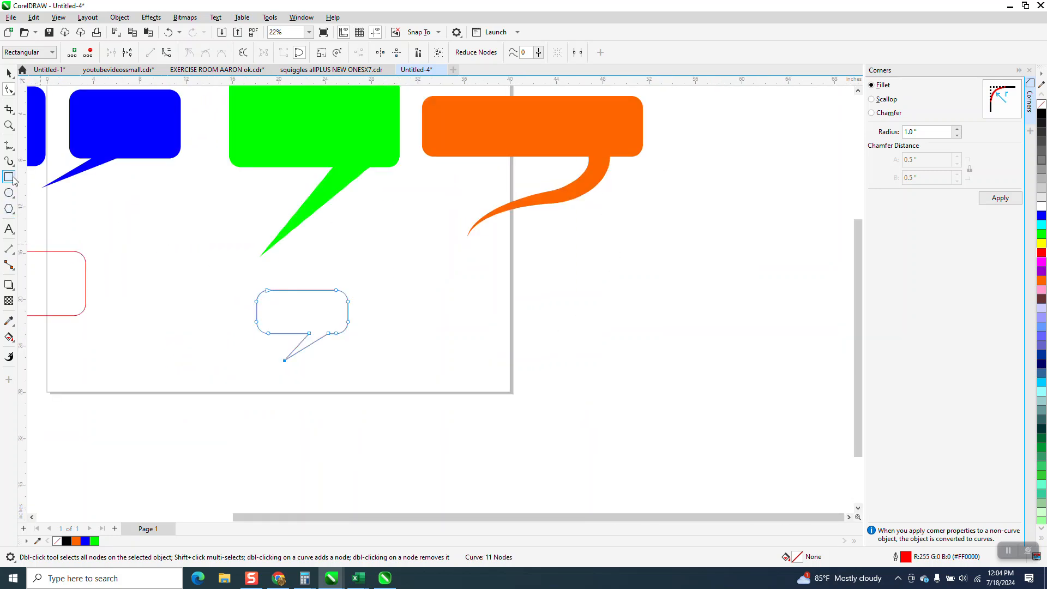
{"action": "left_click_drag", "start_coordinate": [460, 278], "coordinate": [616, 333]}
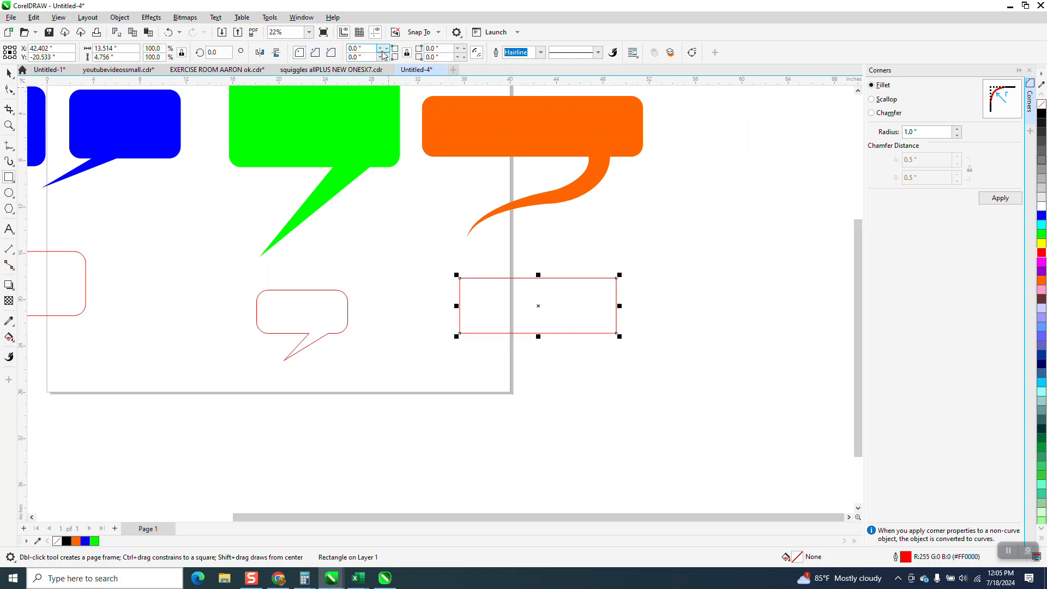
{"action": "left_click", "coordinate": [316, 52]}
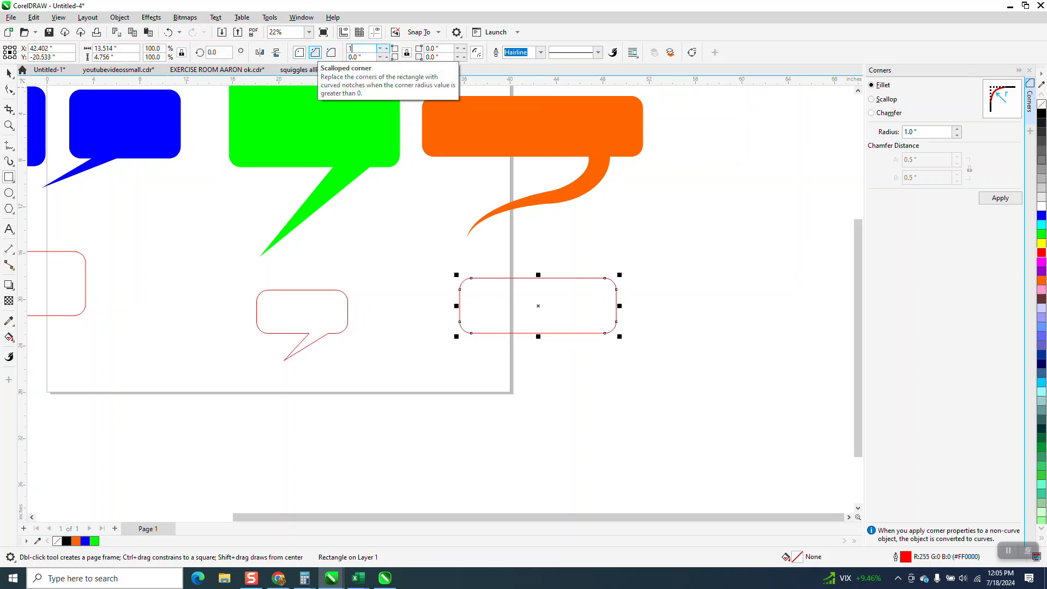
Step: Draw a freehand S-shaped curve from inside the rectangle down toward the lower left
{"action": "left_click", "coordinate": [12, 147]}
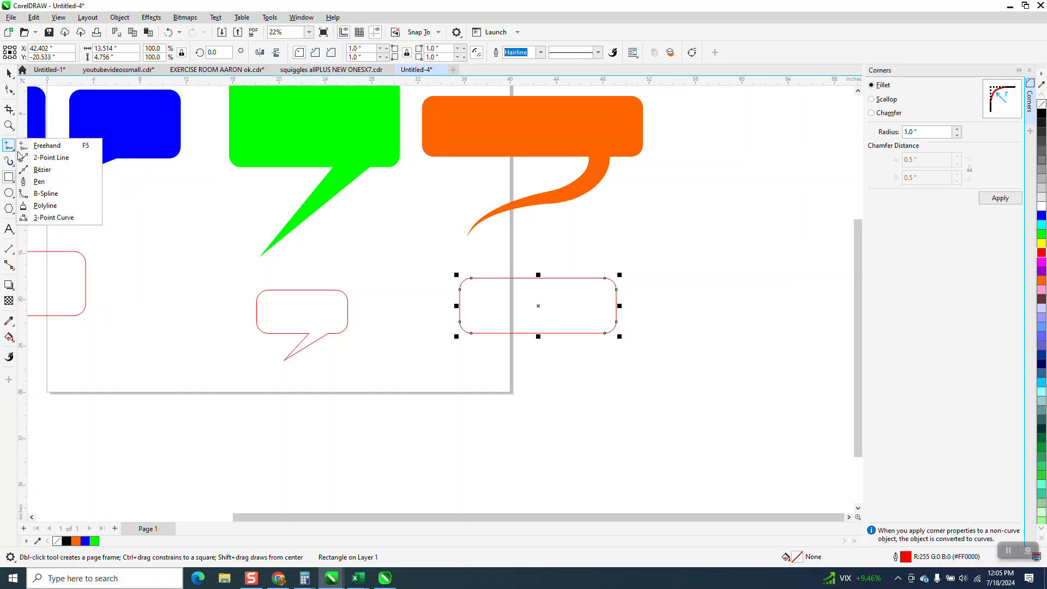
{"action": "left_click", "coordinate": [47, 146]}
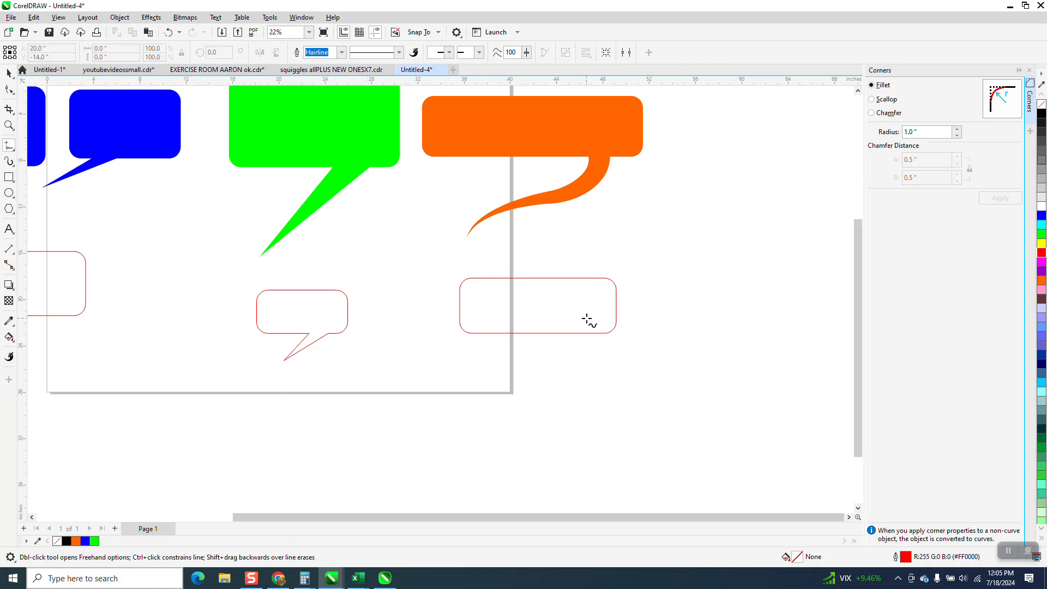
{"action": "left_click_drag", "start_coordinate": [579, 341], "coordinate": [533, 352]}
{"action": "left_click_drag", "start_coordinate": [461, 401], "coordinate": [458, 400]}
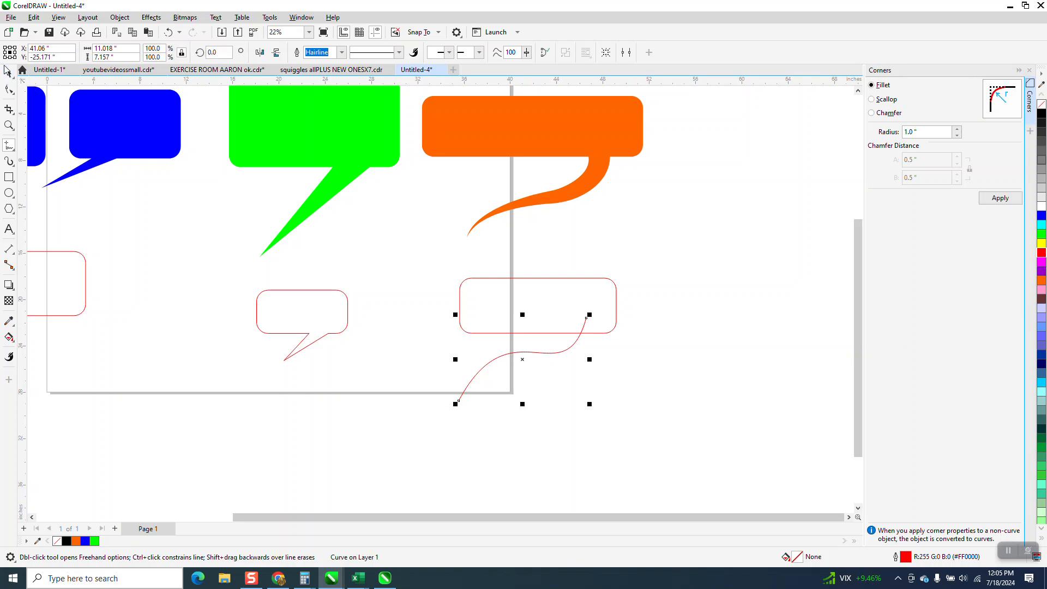
Step: Apply an Artistic Media brush stroke to the curve with a 2.01" stroke width
{"action": "left_click", "coordinate": [11, 163]}
{"action": "left_click", "coordinate": [40, 164]}
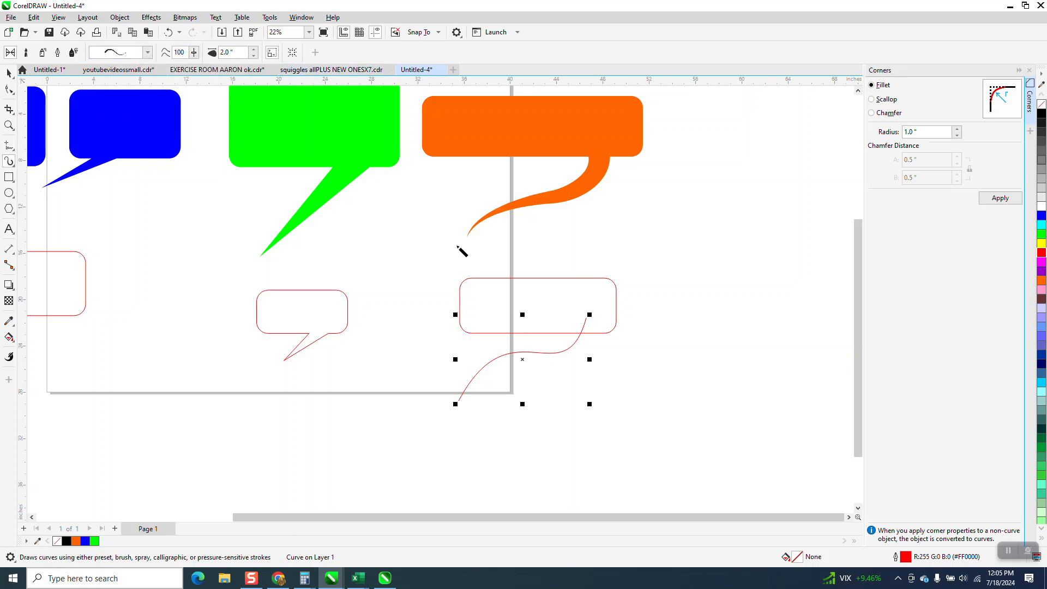
{"action": "left_click", "coordinate": [553, 354]}
{"action": "left_click", "coordinate": [253, 50]}
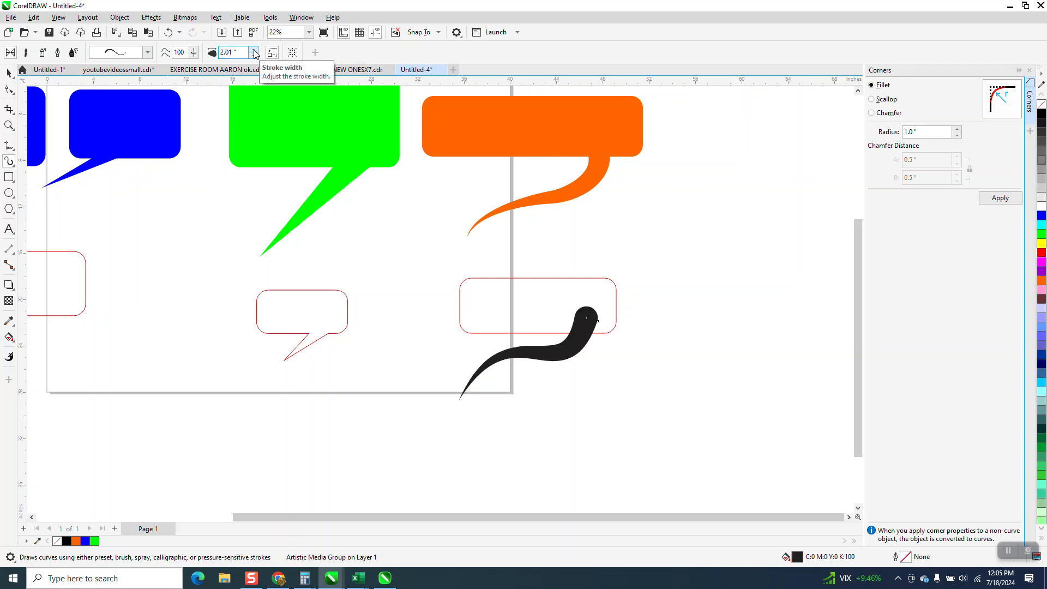
{"action": "key", "text": "space"}
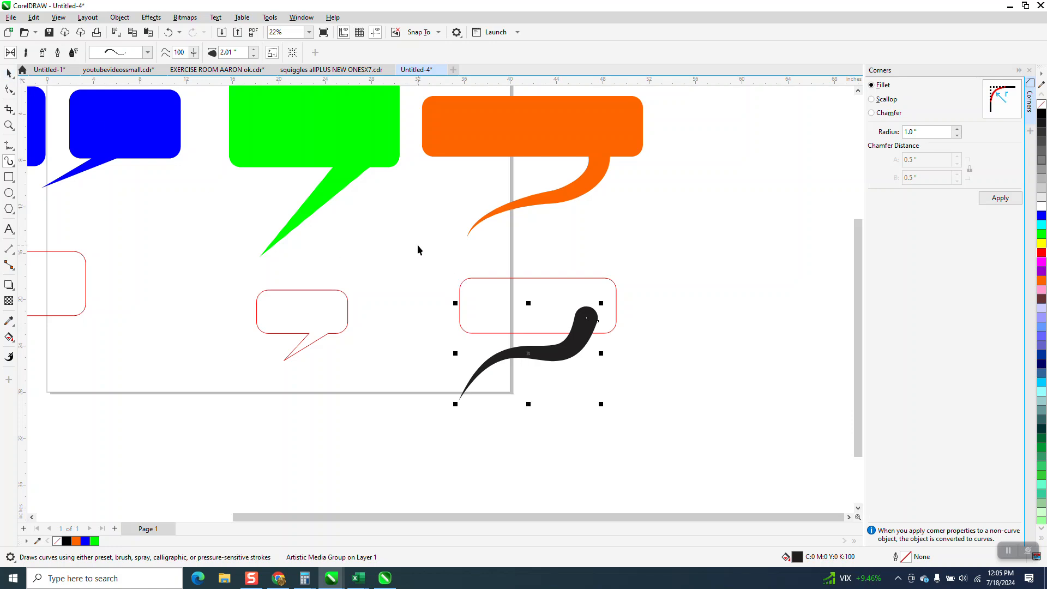
Step: Break the artistic media stroke apart and give the resulting shape no fill and a black outline
{"action": "left_click", "coordinate": [674, 311]}
{"action": "left_click", "coordinate": [580, 321]}
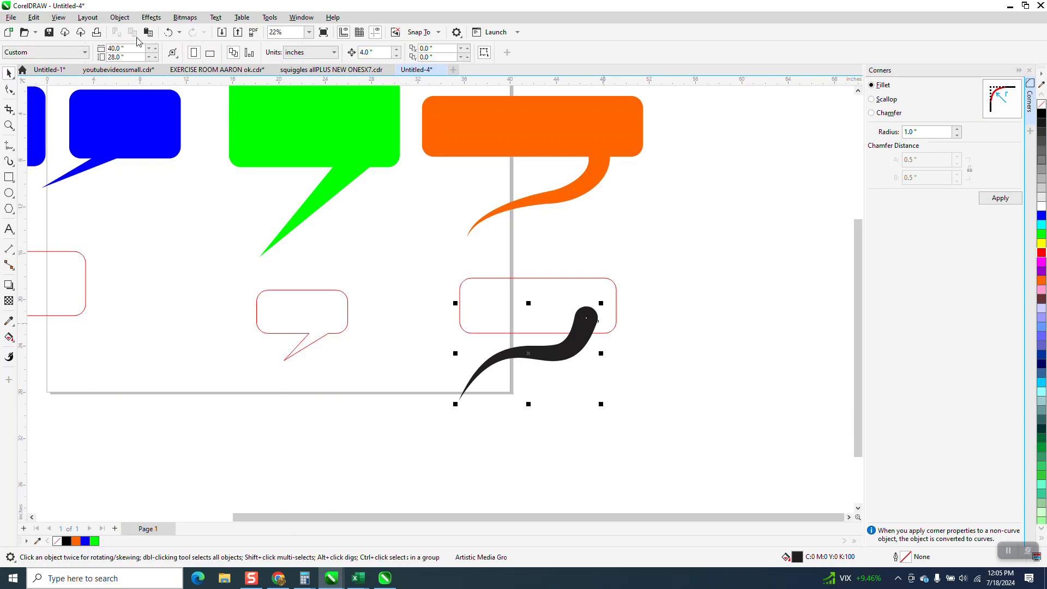
{"action": "left_click", "coordinate": [119, 17]}
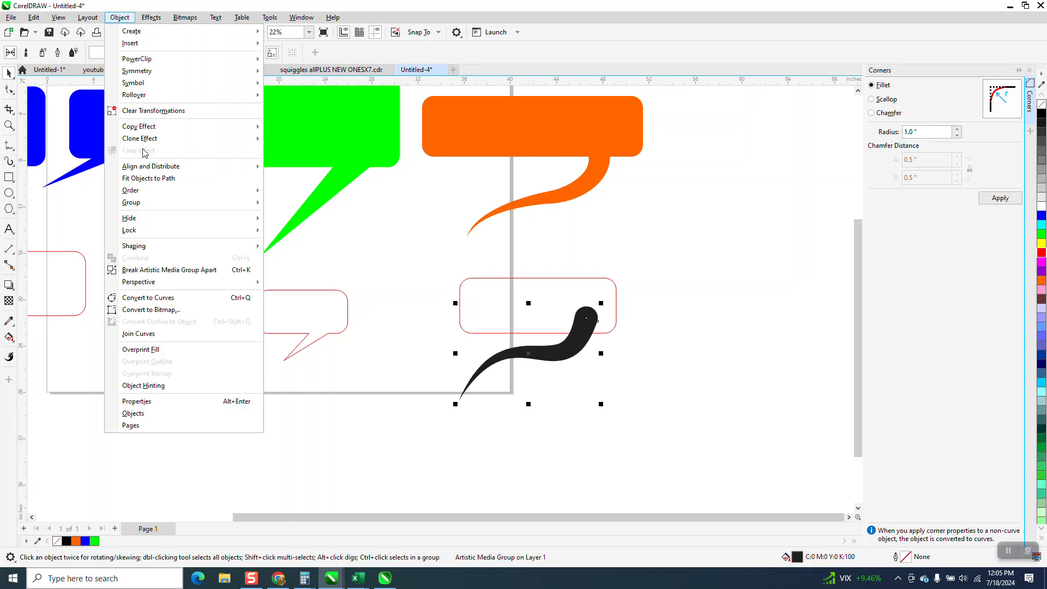
{"action": "left_click", "coordinate": [168, 271]}
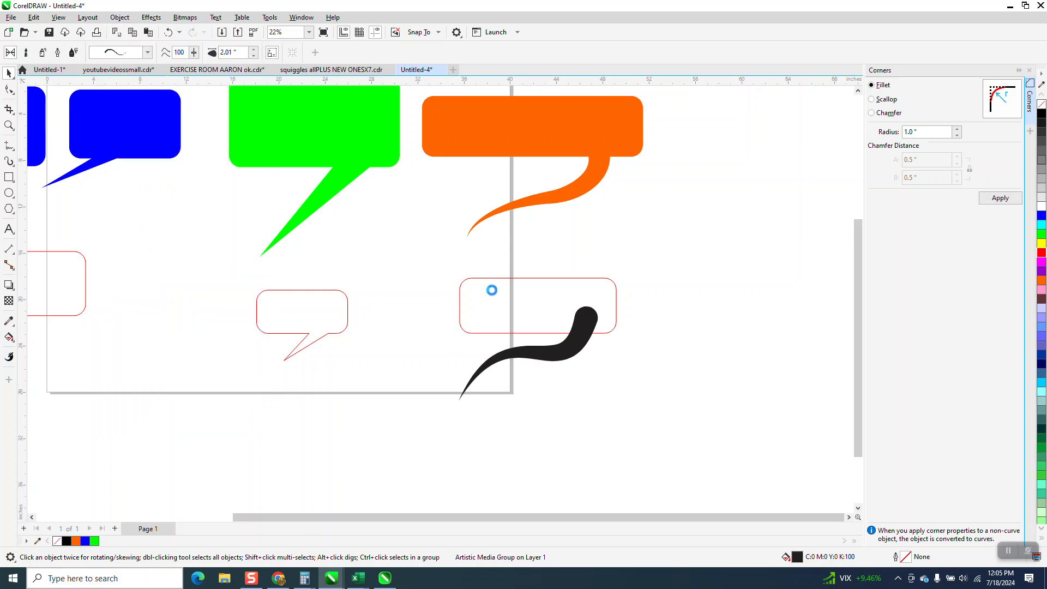
{"action": "left_click", "coordinate": [1042, 105]}
{"action": "right_click", "coordinate": [1042, 114]}
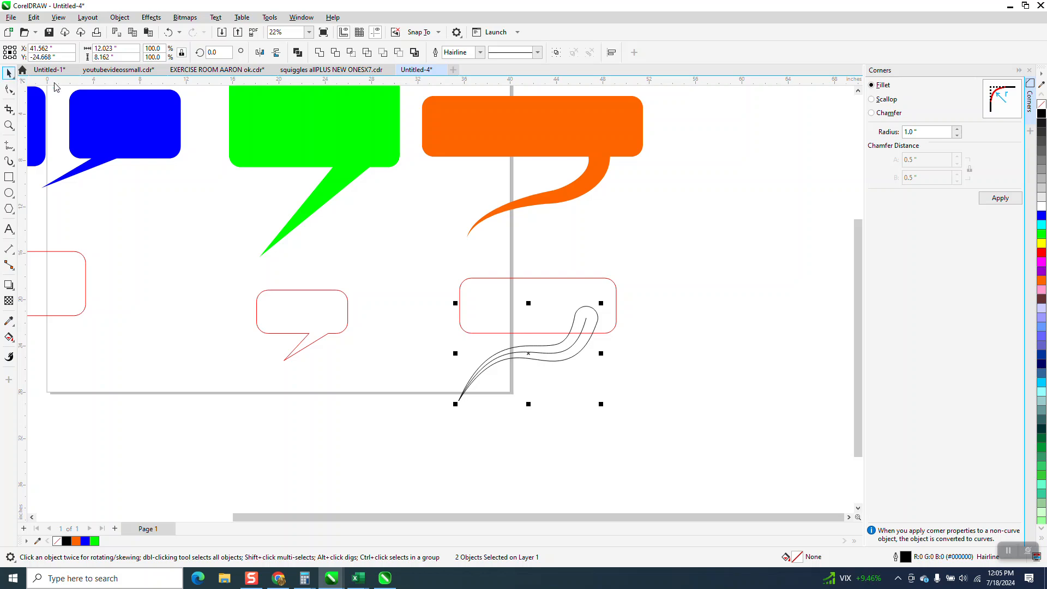
Step: Select the rectangle and the curved tail outline together and combine them into one curve
{"action": "left_click", "coordinate": [802, 310]}
{"action": "left_click", "coordinate": [587, 320]}
{"action": "left_click", "coordinate": [510, 321]}
{"action": "left_click_drag", "start_coordinate": [429, 252], "coordinate": [683, 417]}
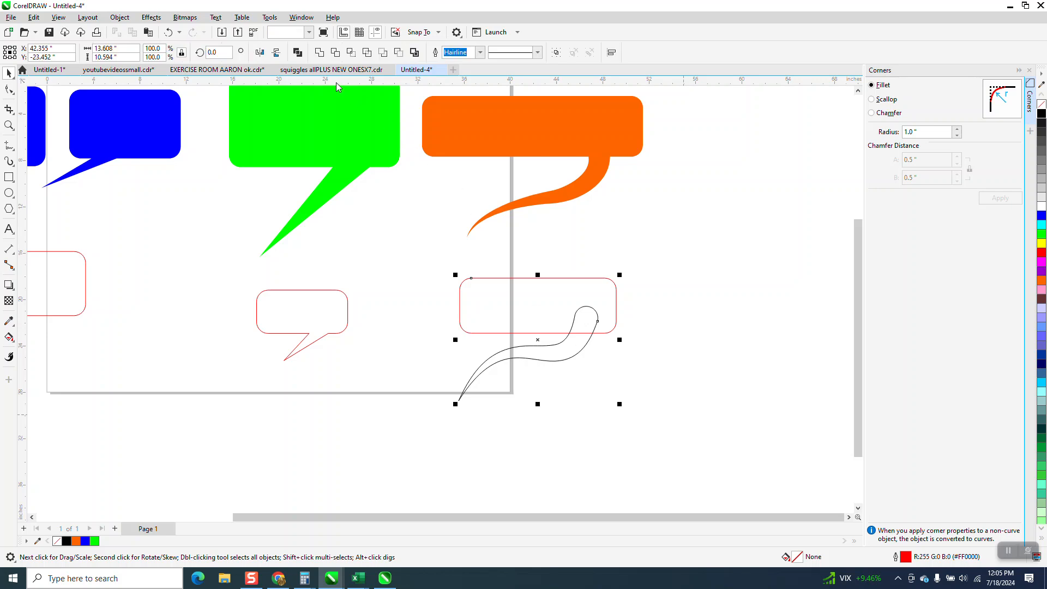
{"action": "key", "text": "ctrl+l"}
Step: Fill the combined callout blue and remove its outline
{"action": "left_click", "coordinate": [1042, 215]}
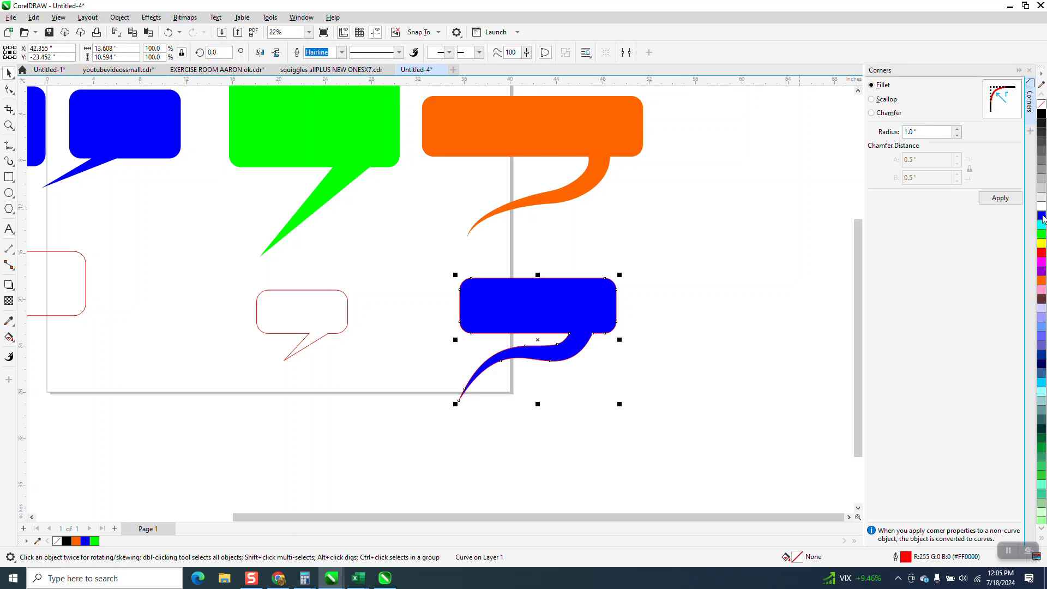
{"action": "right_click", "coordinate": [1041, 104]}
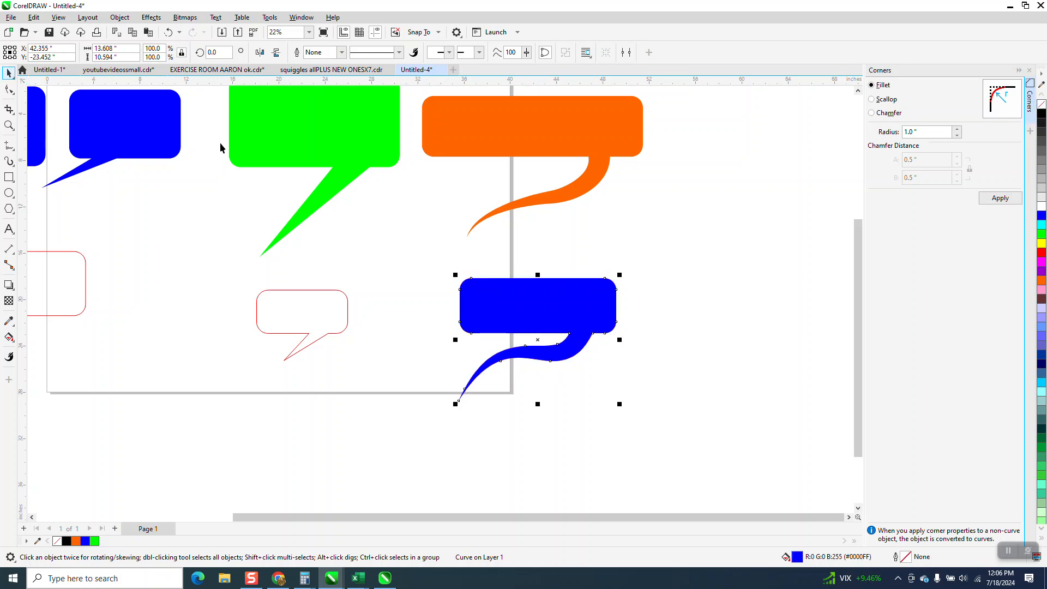
Step: Move the blue curved-tail callout slightly down and to the right
{"action": "scroll", "coordinate": [594, 308], "scroll_direction": "down", "scroll_amount": 1}
{"action": "left_click_drag", "start_coordinate": [589, 309], "coordinate": [601, 347]}
{"action": "scroll", "coordinate": [668, 390], "scroll_direction": "down", "scroll_amount": 2}
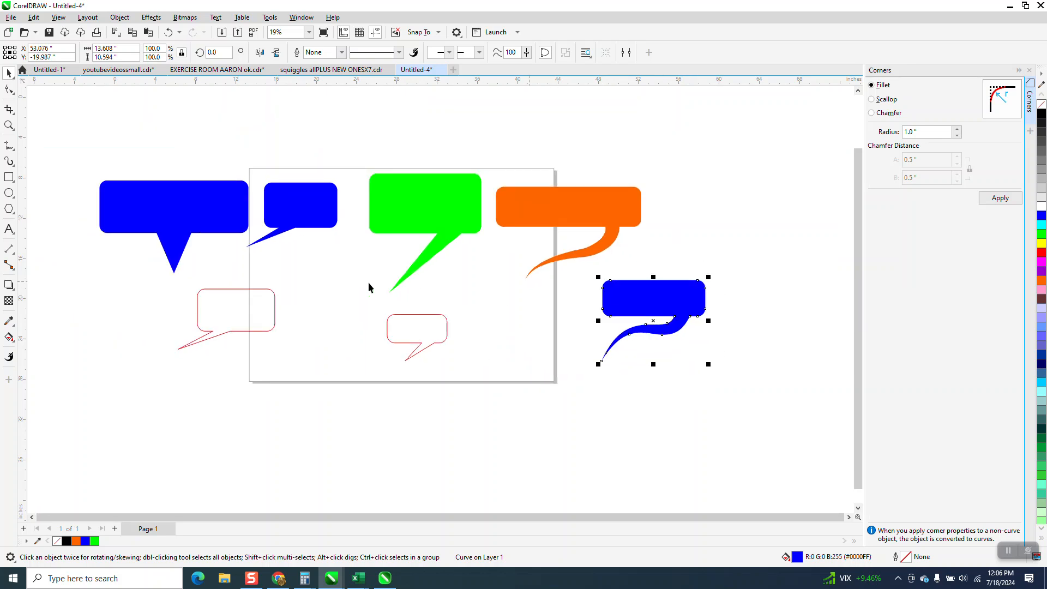